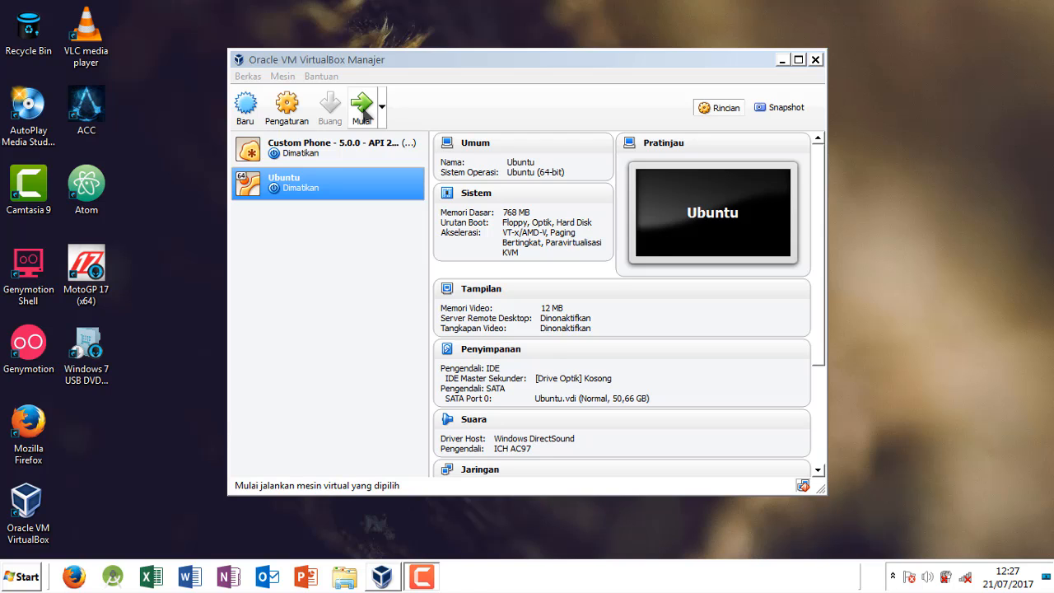
Step: Start the Ubuntu virtual machine using the ubuntu-17.04-desktop-amd64 image from D:\linux\so as the startup disk
left_click(363, 109)
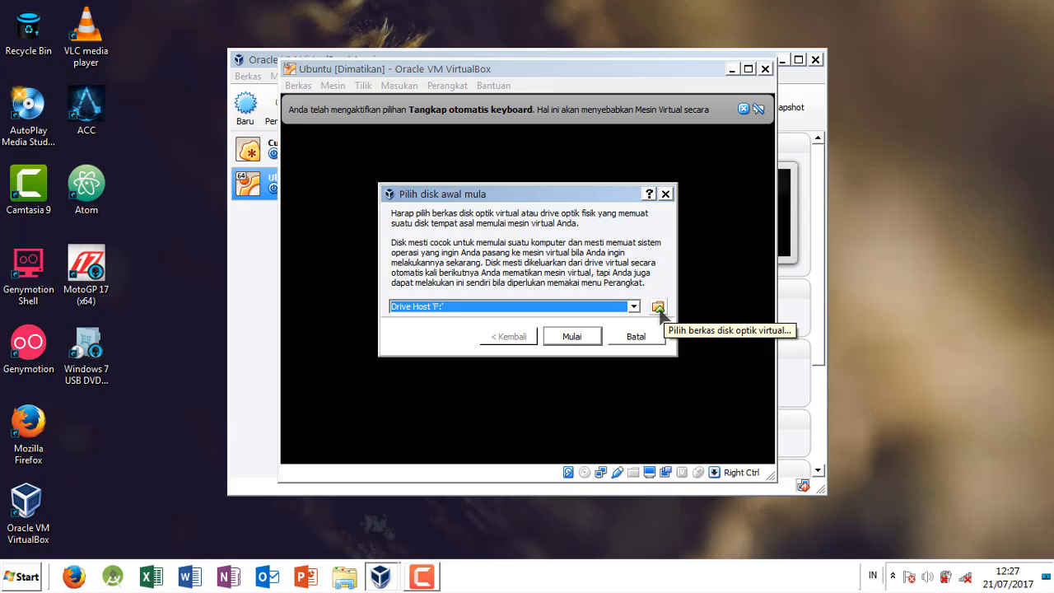
left_click(659, 308)
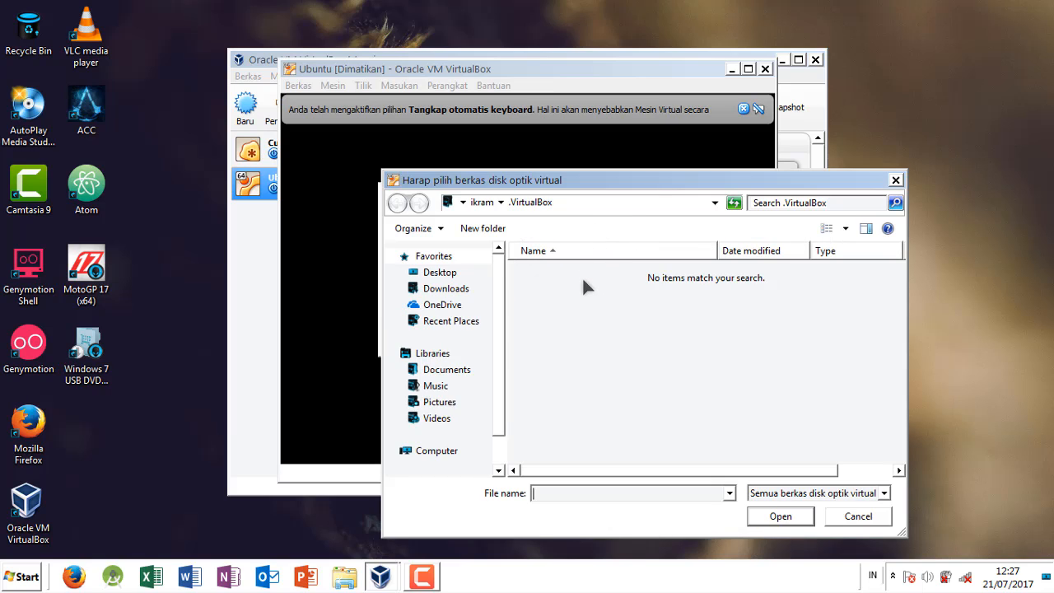
scroll(501, 367, "down", 1)
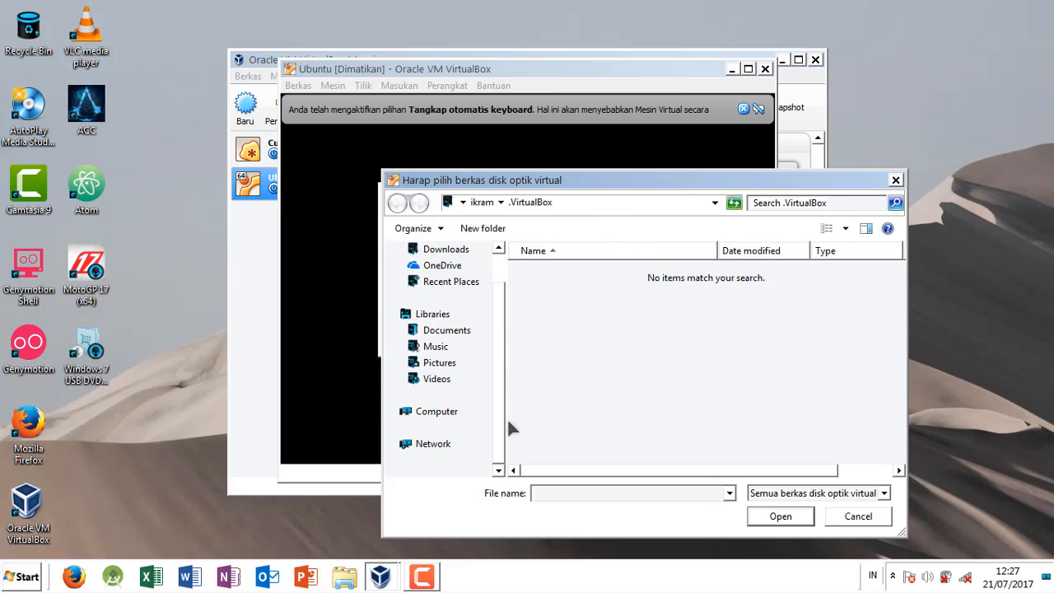
left_click(436, 411)
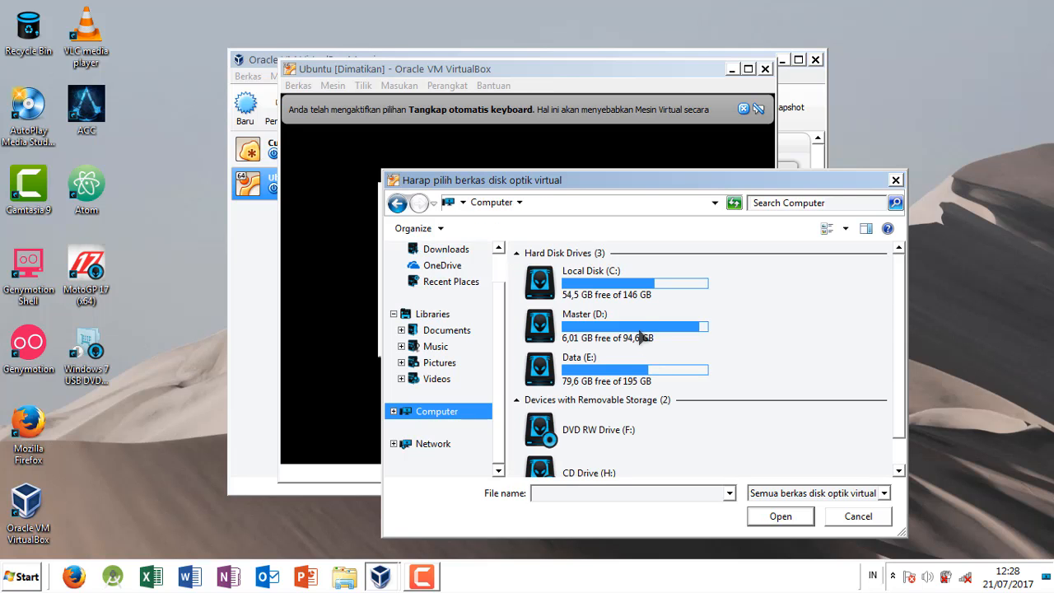
double_click(611, 330)
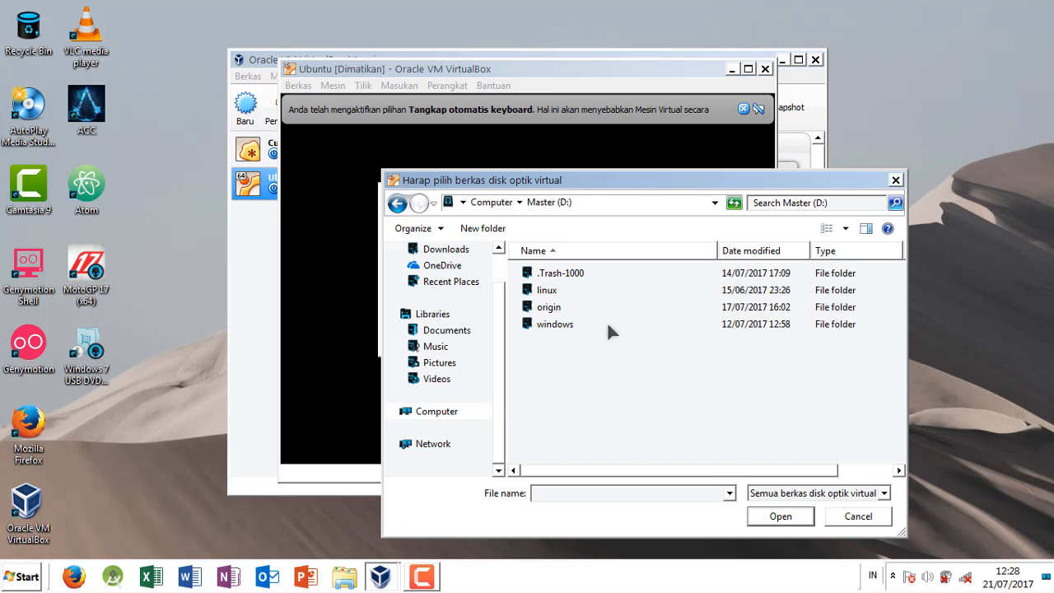
double_click(547, 292)
double_click(542, 290)
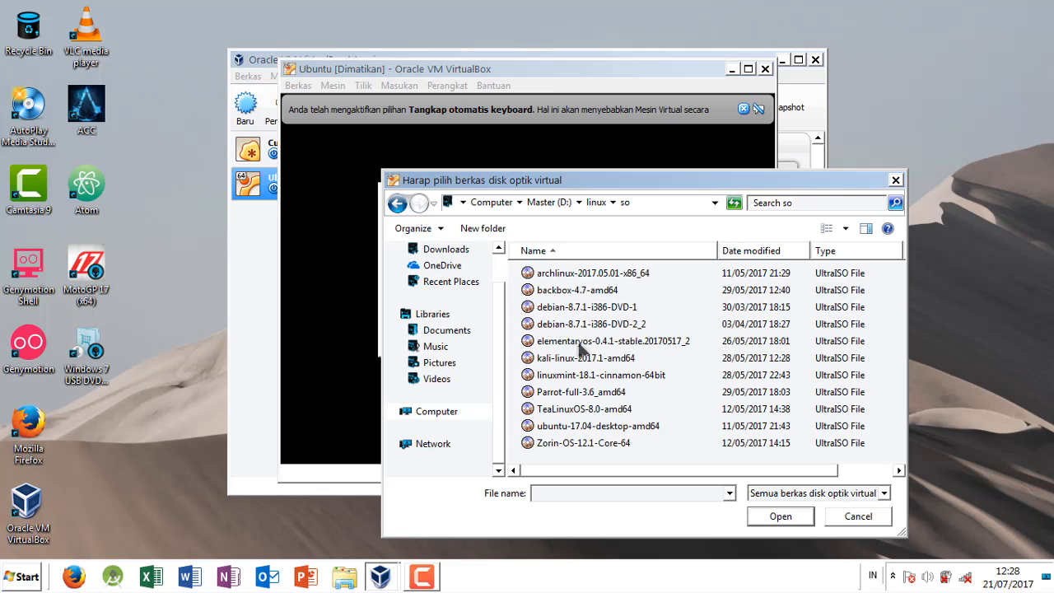
double_click(566, 428)
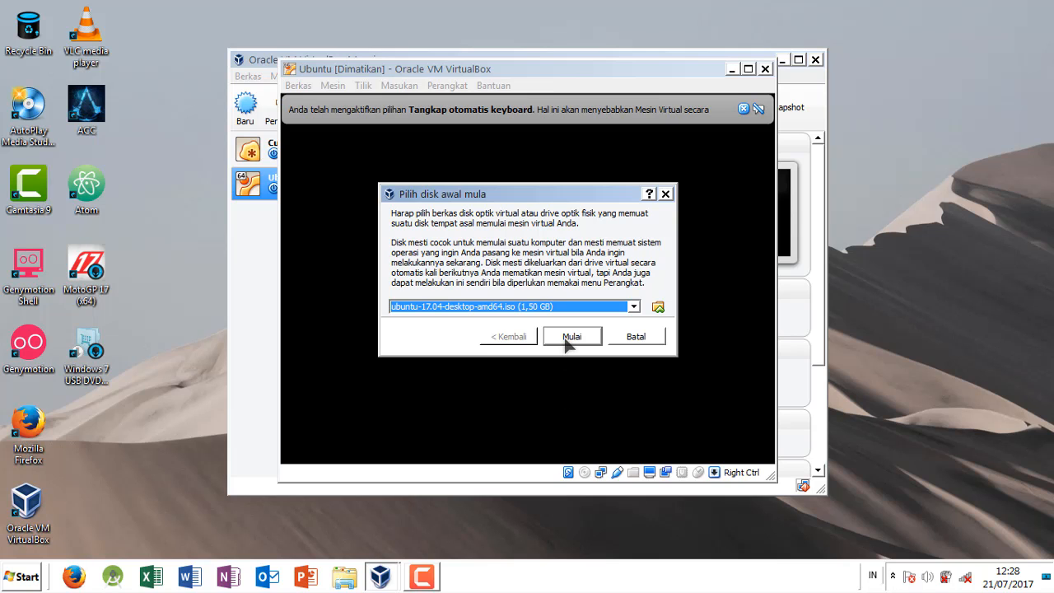
left_click(569, 337)
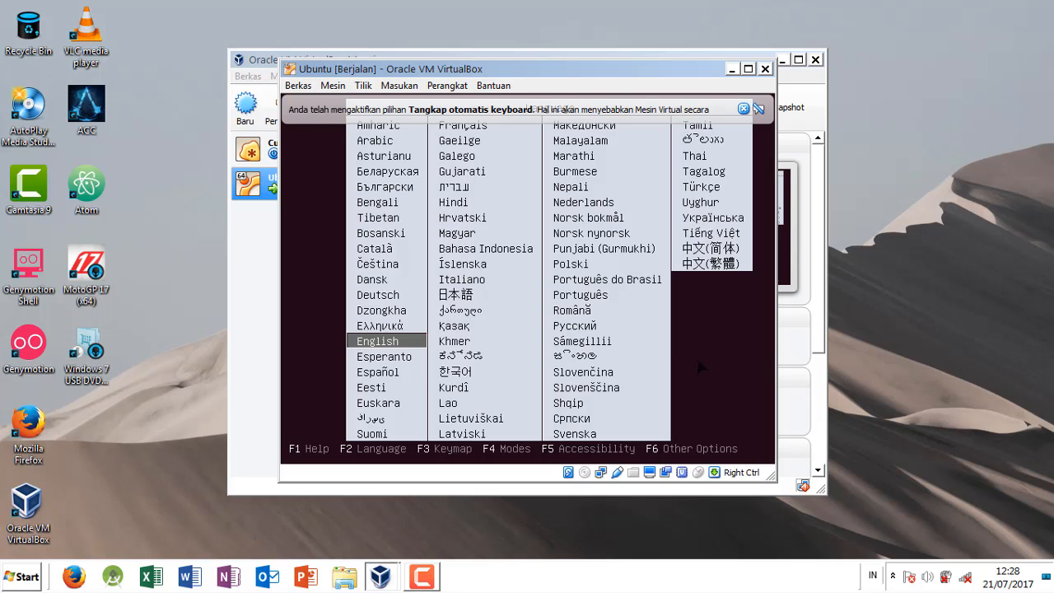
Step: Decline the mouse capture and choose English as the boot menu language
left_click(384, 345)
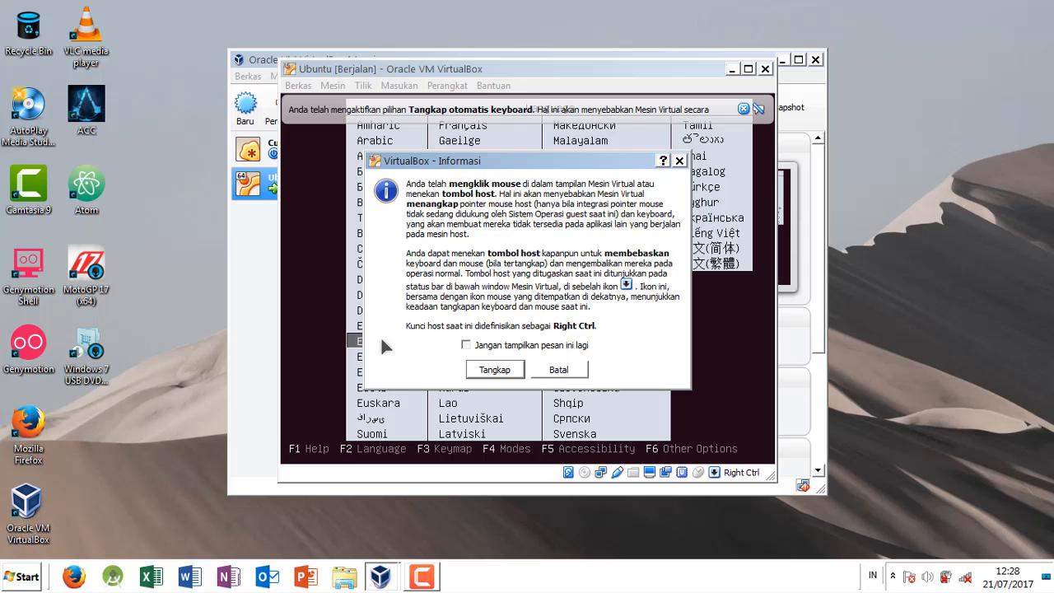
left_click(560, 370)
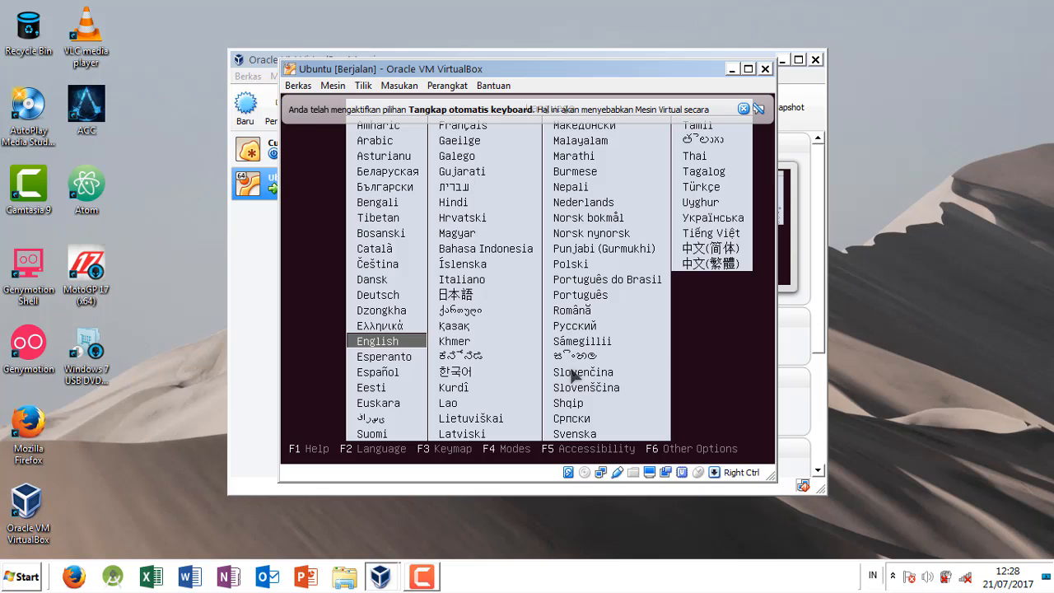
key("Down")
key("Up")
key("Down")
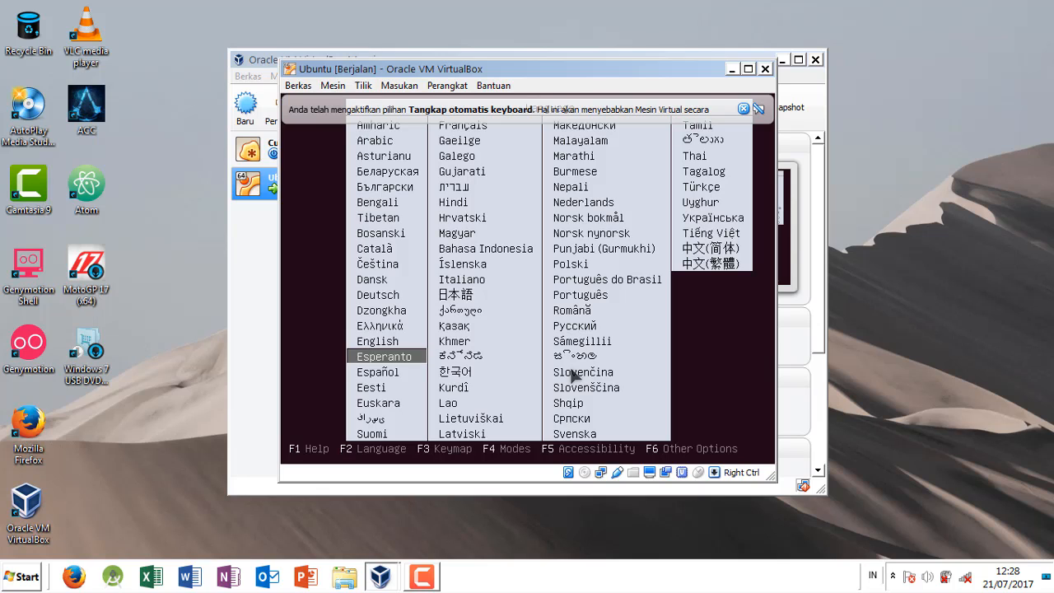
key("Up")
key("Down")
key("Up")
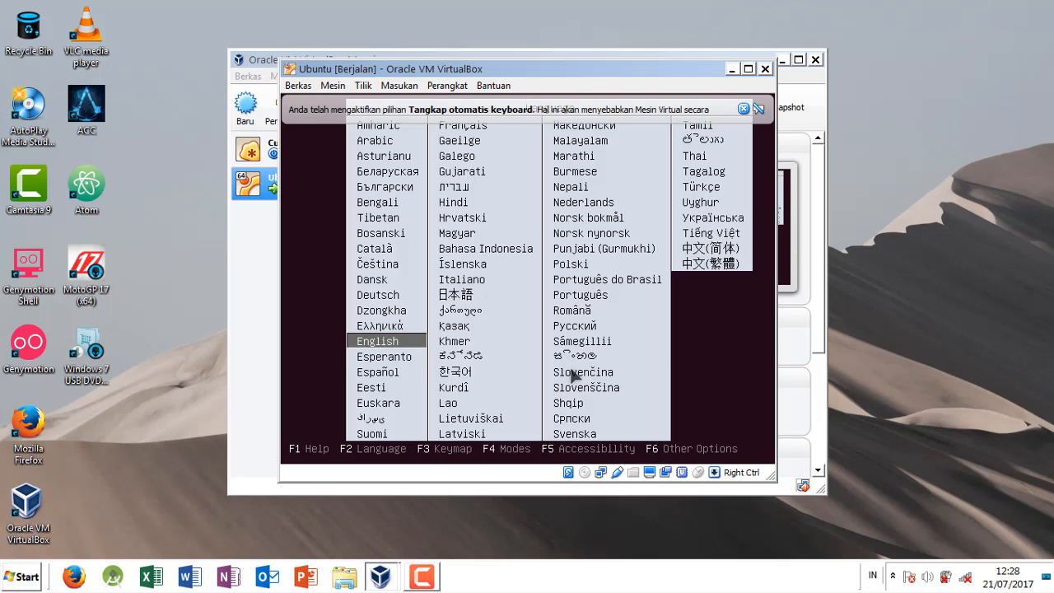
key("Up")
key("Down")
key("Up")
key("Down")
key("Up")
key("Down")
key("Down")
key("Up")
key("Up")
key("Up")
key("Up")
key("Up")
key("Up")
key("Up")
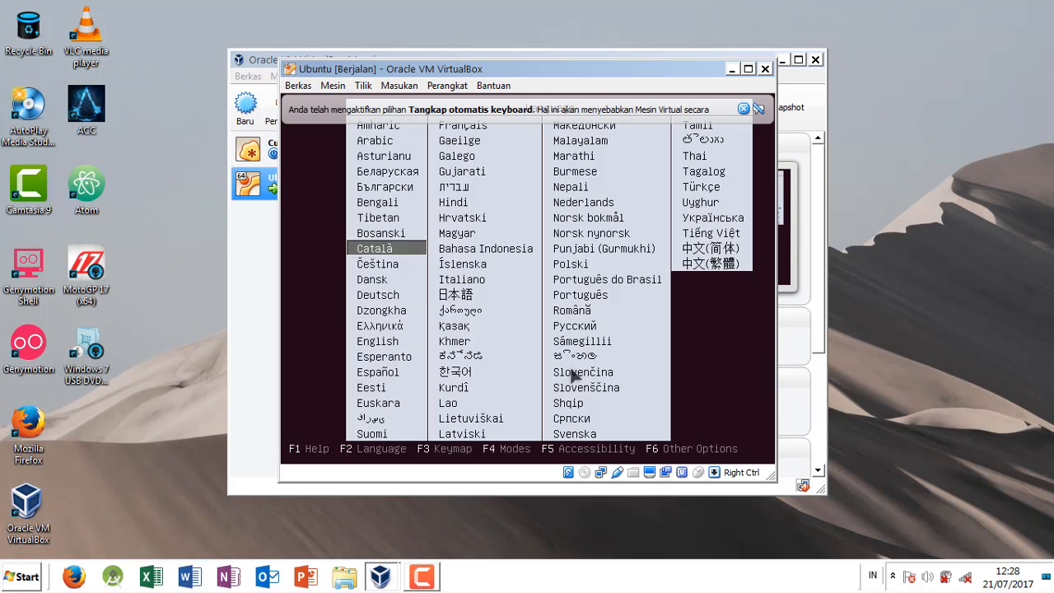
key("Down")
key("Down")
key("Down")
key("Down")
key("Up")
key("Down")
key("Down")
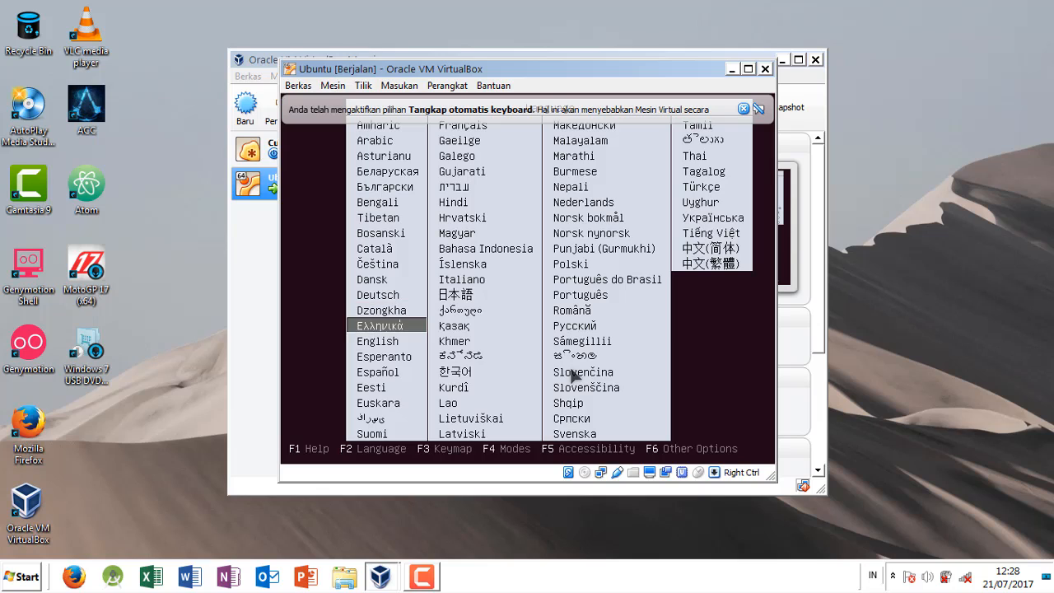
key("Down")
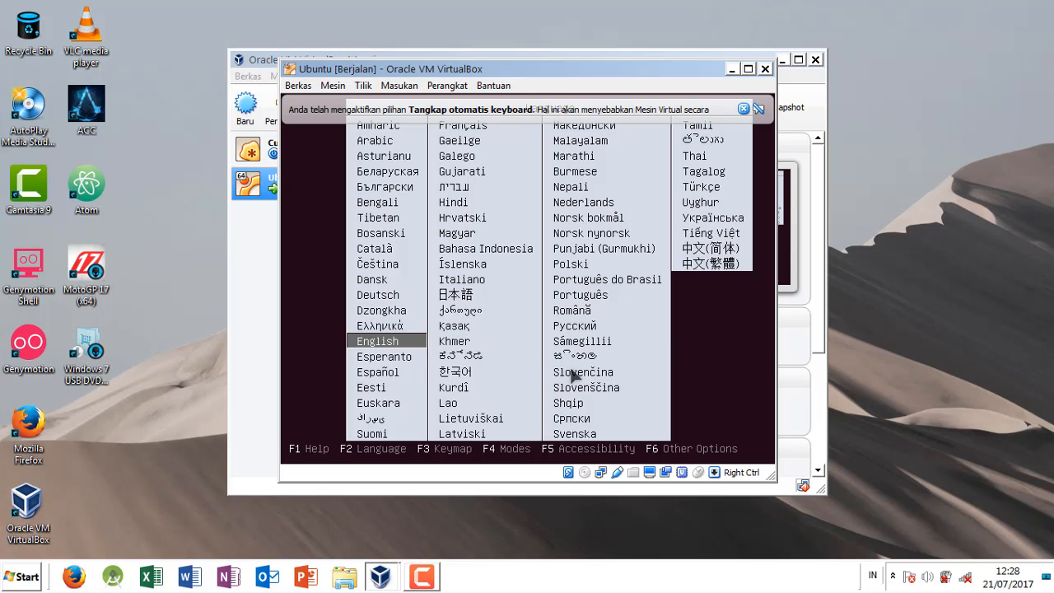
key("Down")
key("Up")
key("Up")
Step: Boot the disc with the Install Ubuntu option
key("Down")
key("Return")
key("Down")
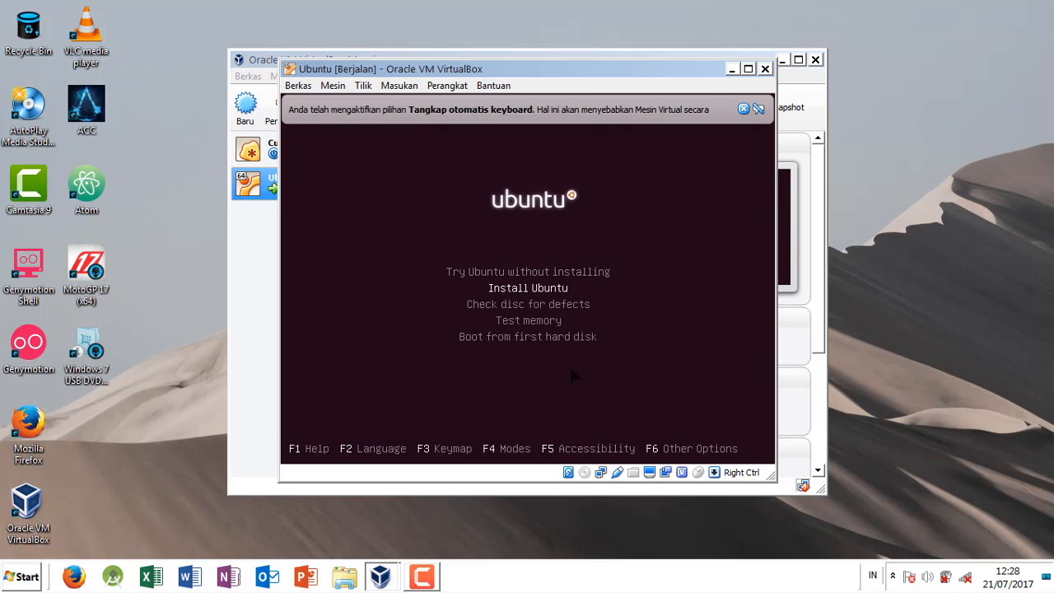
key("Up")
key("Down")
key("Up")
key("Down")
key("Up")
key("Down")
key("Up")
key("Down")
key("Up")
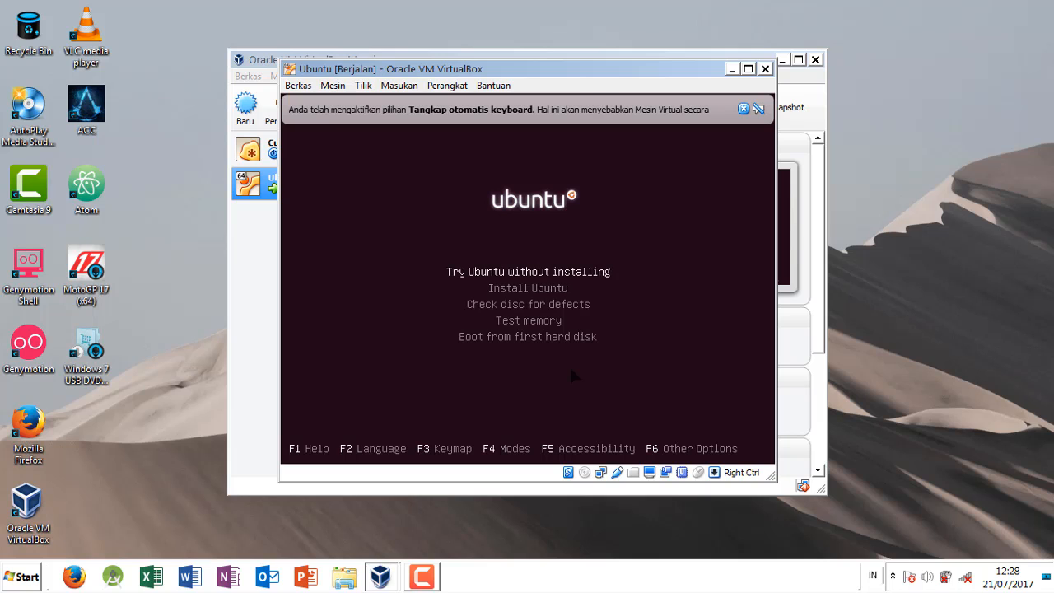
key("Down")
key("Up")
key("Down")
key("Up")
key("Down")
key("Up")
key("Down")
key("Up")
key("Down")
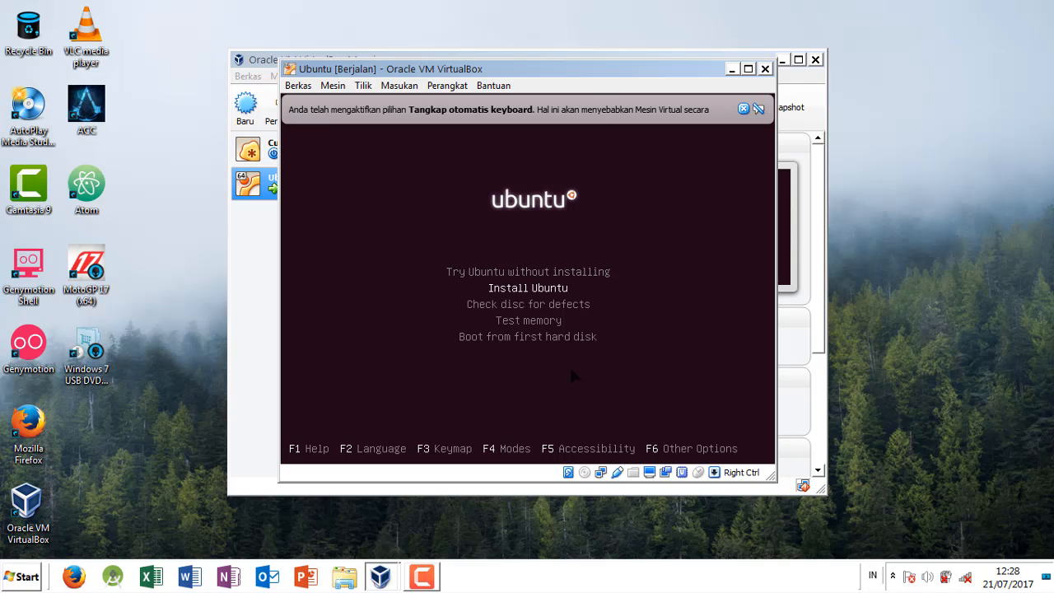
key("Down")
key("Down")
key("Down")
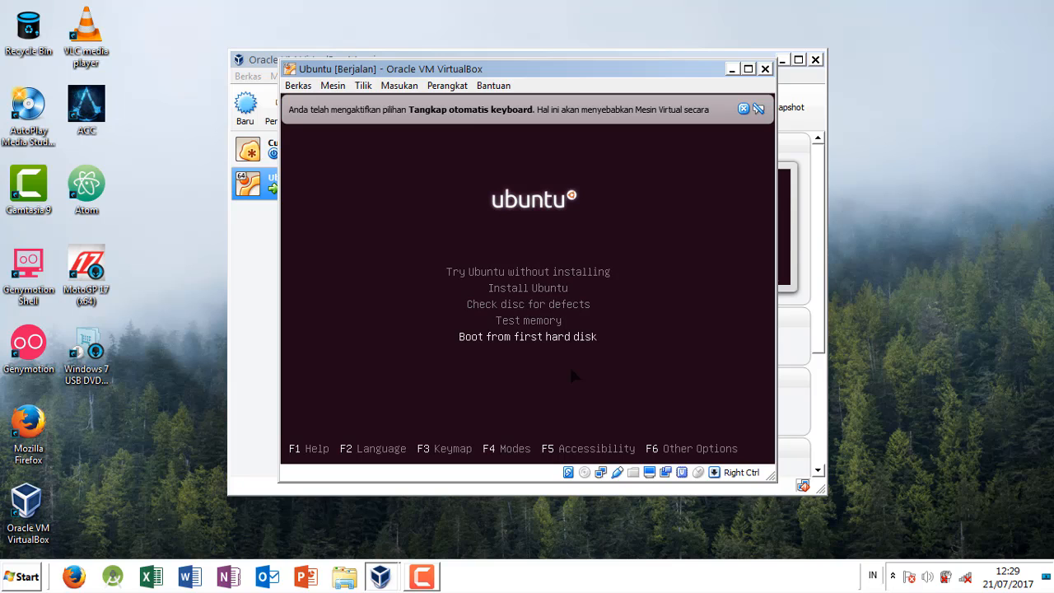
key("Up")
key("Down")
key("Up")
key("Down")
key("Up")
key("Up")
key("Up")
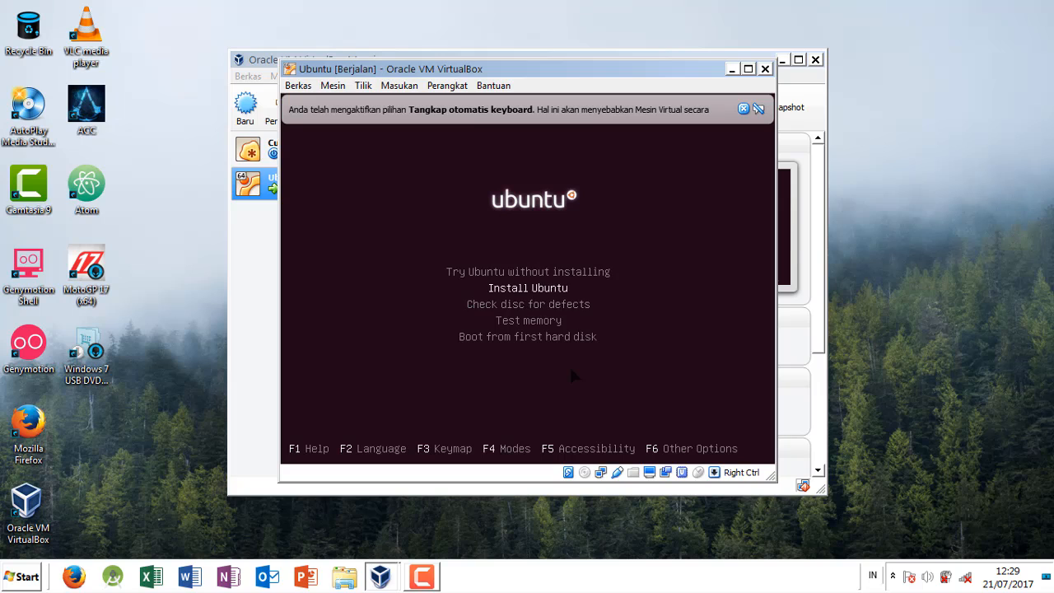
key("Down")
key("Up")
key("Down")
key("Up")
key("Return")
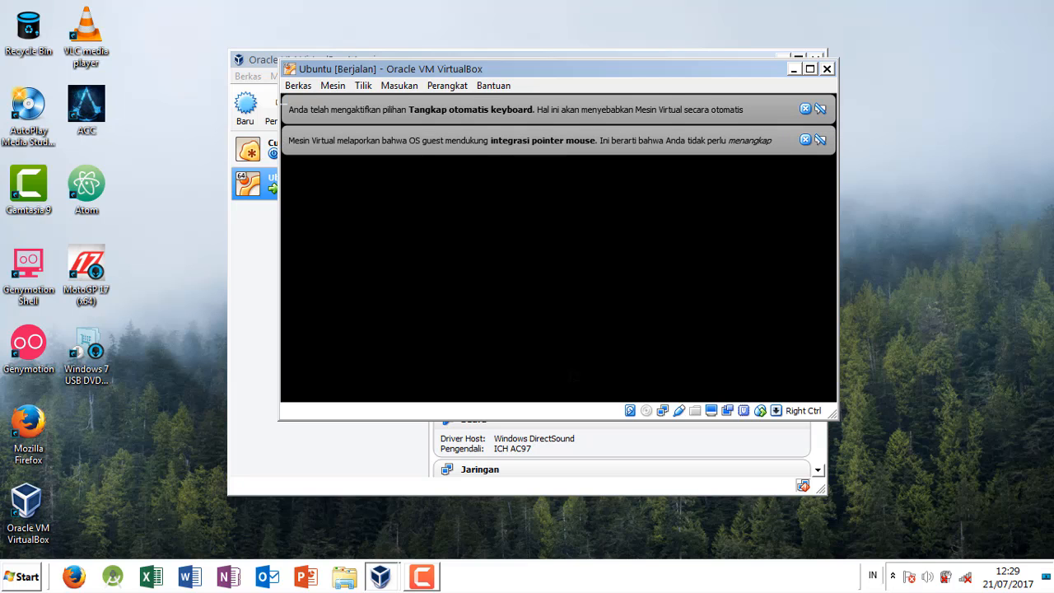
Step: Dismiss both notification messages in the virtual machine window and reposition the window on the desktop
left_click(805, 140)
left_click(805, 109)
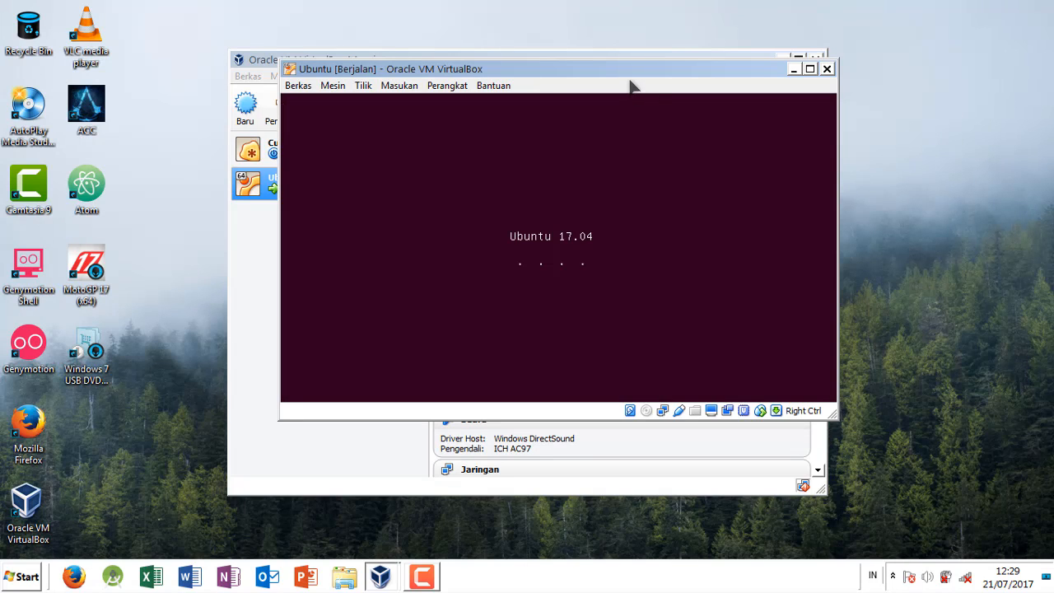
left_click_drag(615, 78, 719, 36)
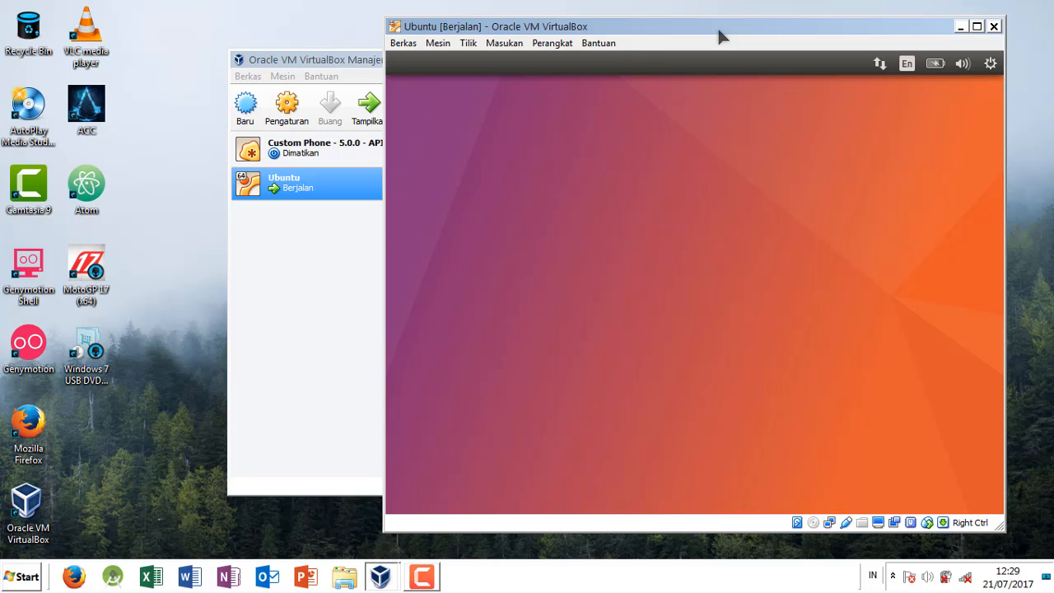
left_click_drag(732, 28, 650, 26)
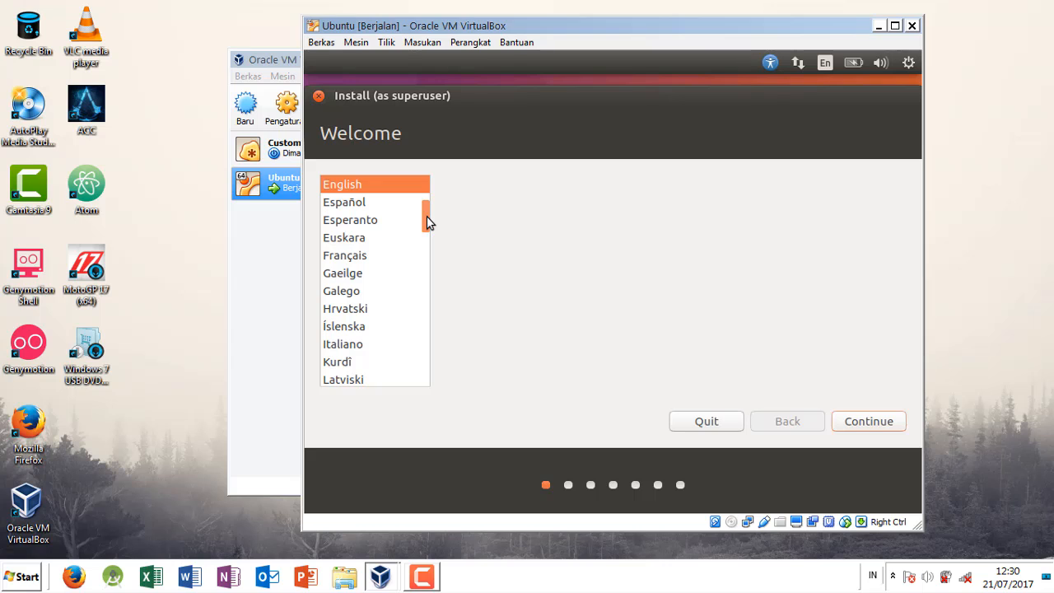
Step: Keep English as the installer language and continue to the installation preparation page
scroll(427, 215, "up", 2)
scroll(427, 210, "down", 2)
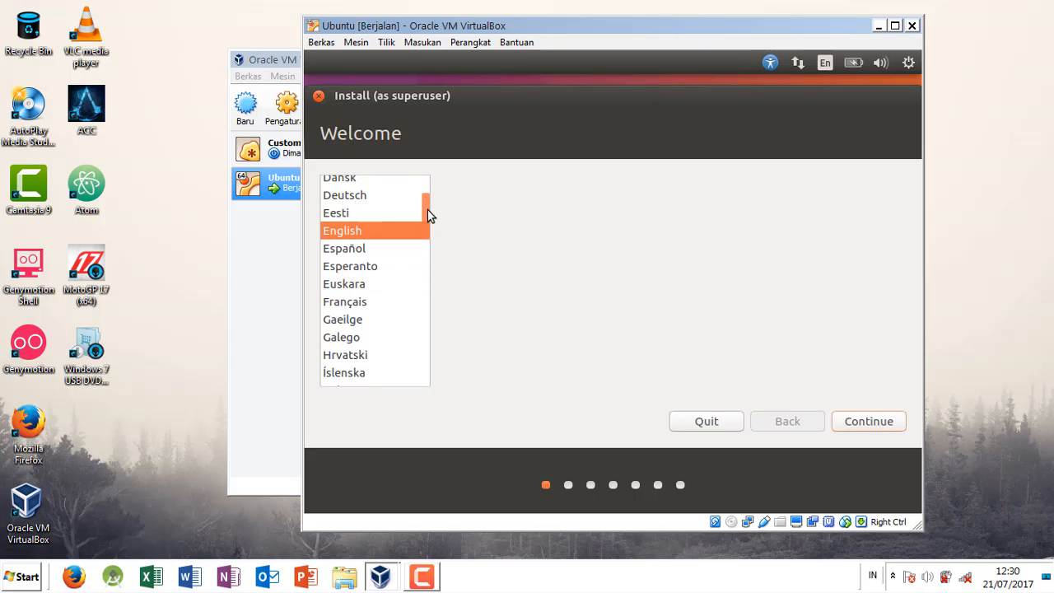
left_click(878, 425)
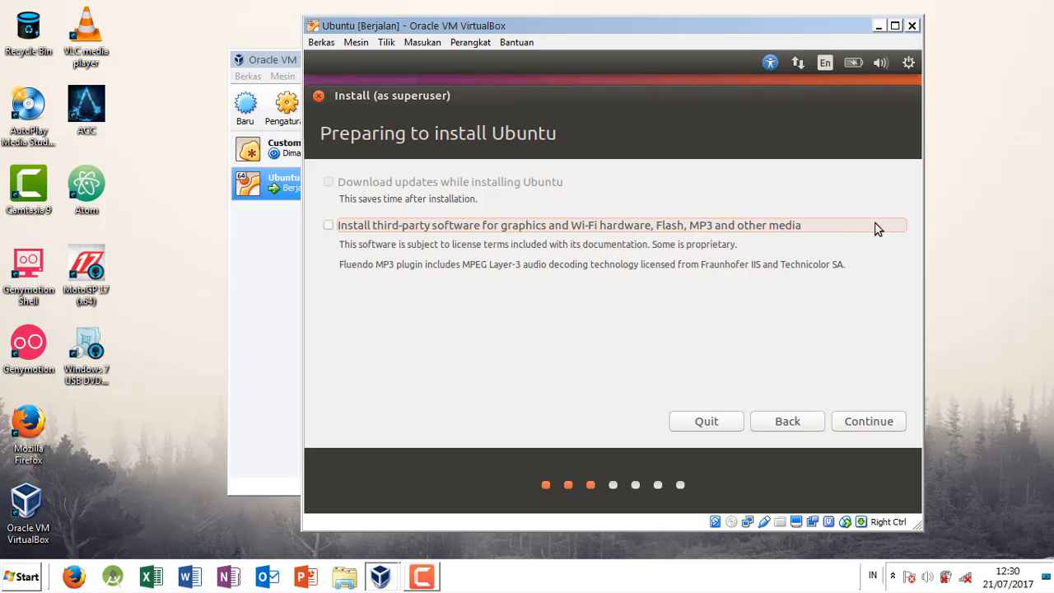
Step: Enable third-party software for graphics, Wi-Fi hardware, Flash, MP3 and other media, and continue to the installation type
left_click(682, 226)
left_click(682, 225)
left_click(661, 227)
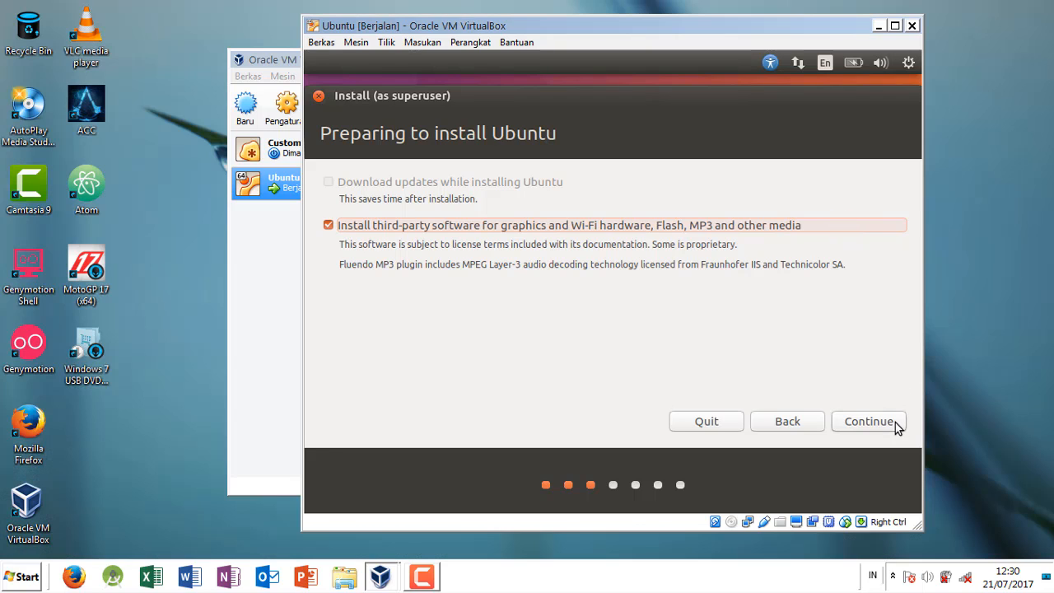
left_click(895, 423)
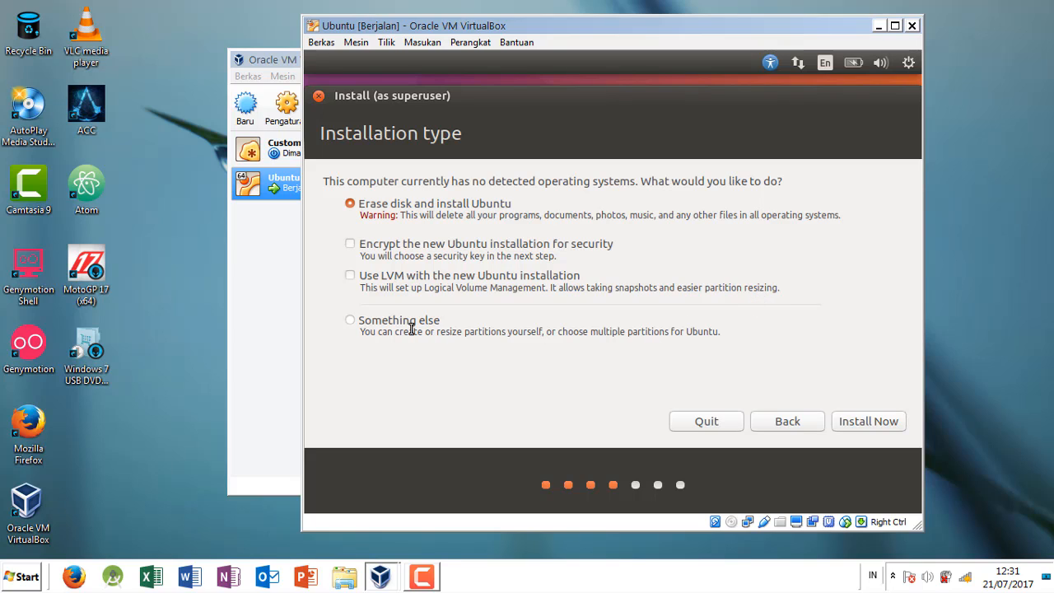
left_click(351, 321)
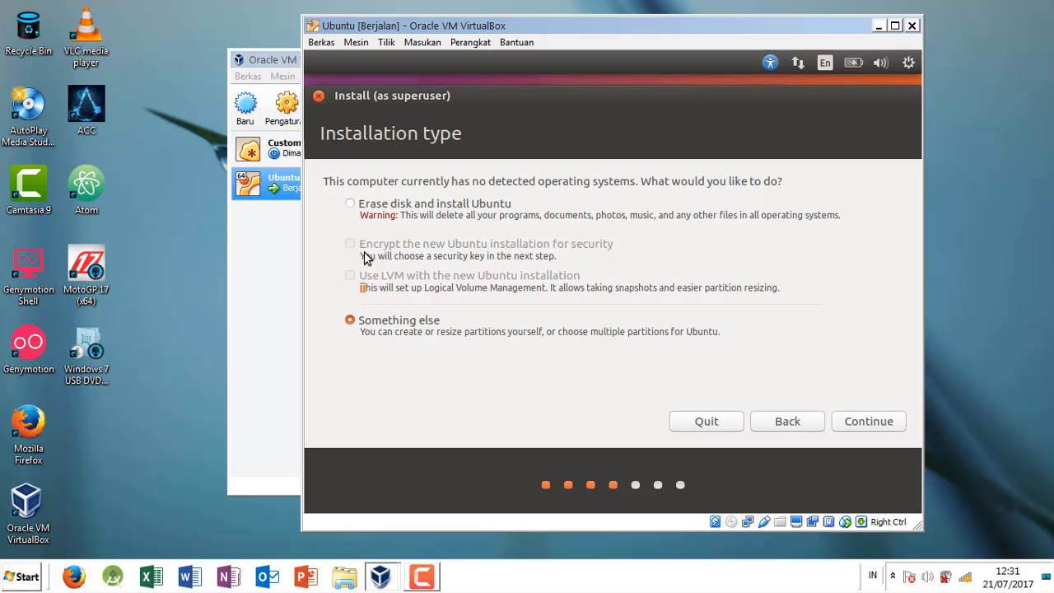
left_click(354, 211)
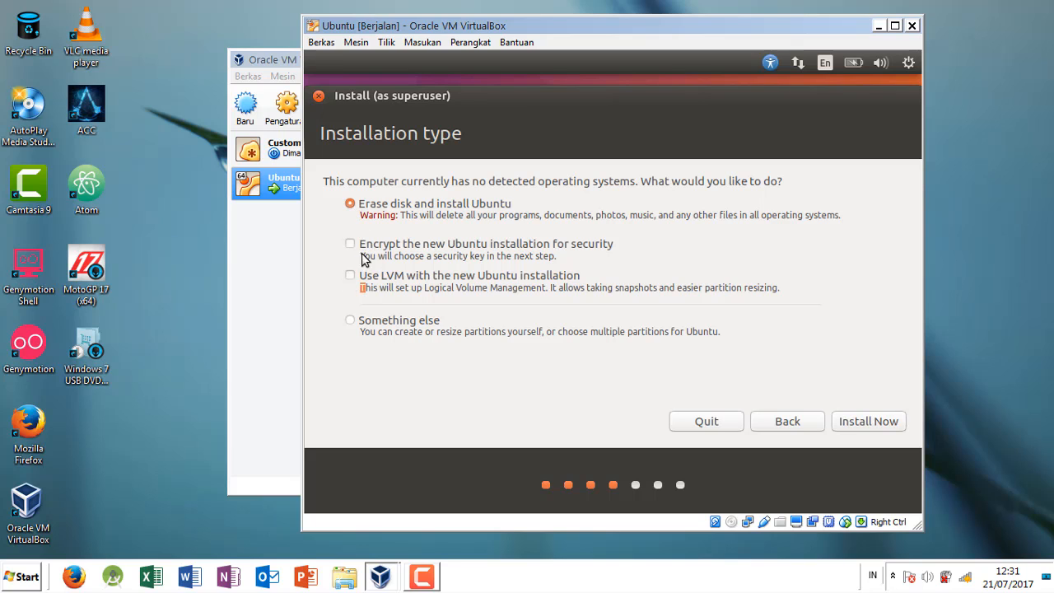
left_click(354, 321)
left_click(350, 204)
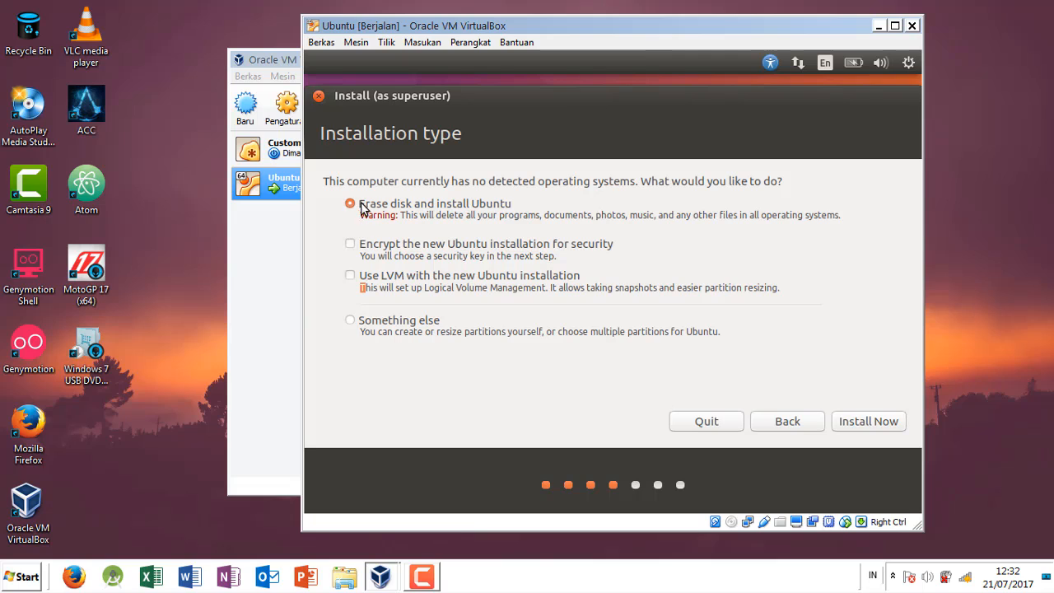
left_click(351, 245)
left_click(350, 244)
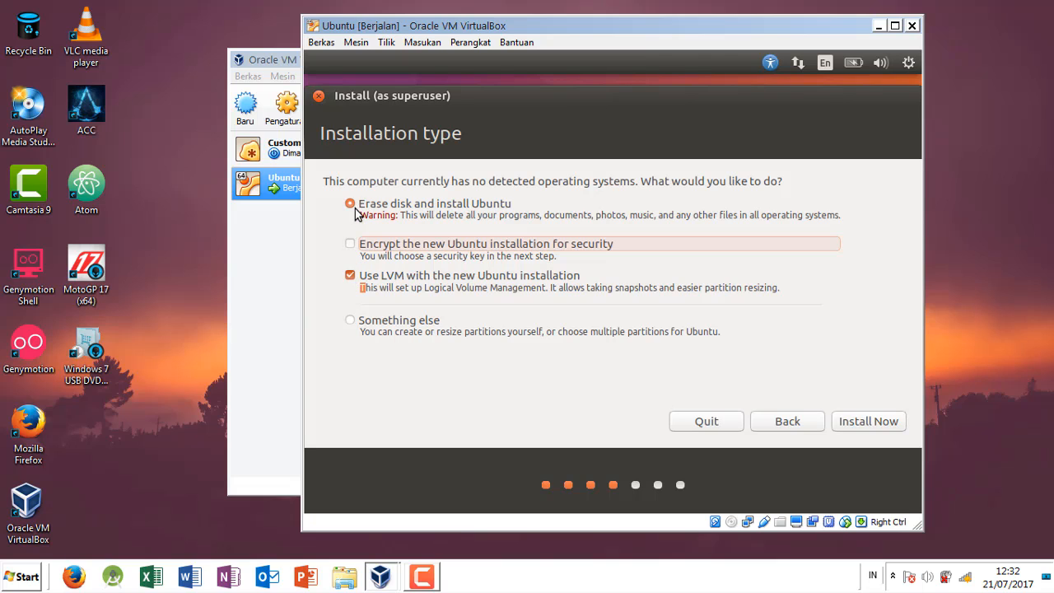
left_click(351, 276)
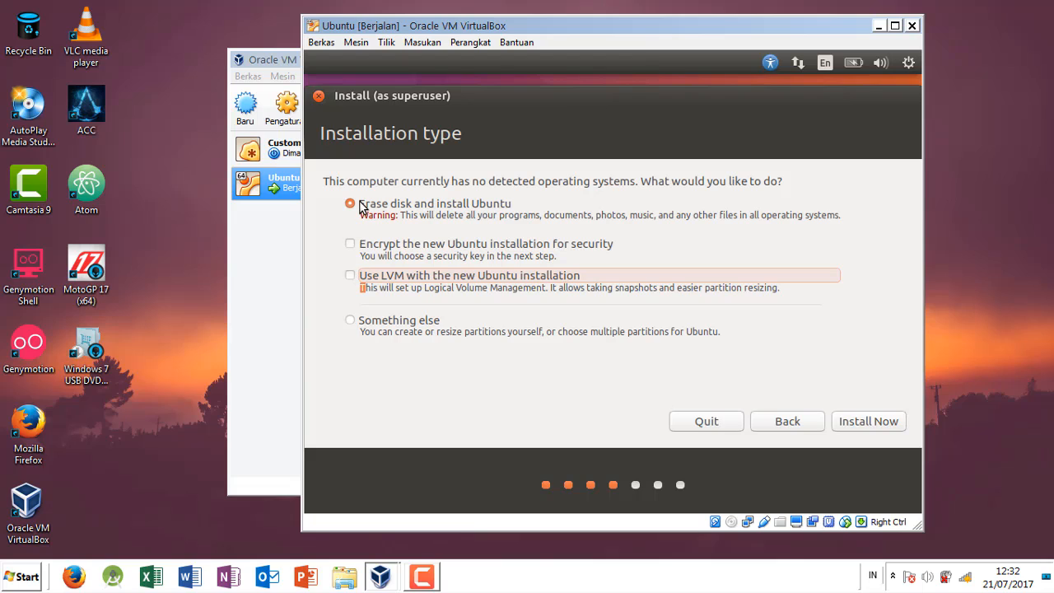
Step: Choose Something else as the installation type and continue to manual partitioning
left_click(365, 324)
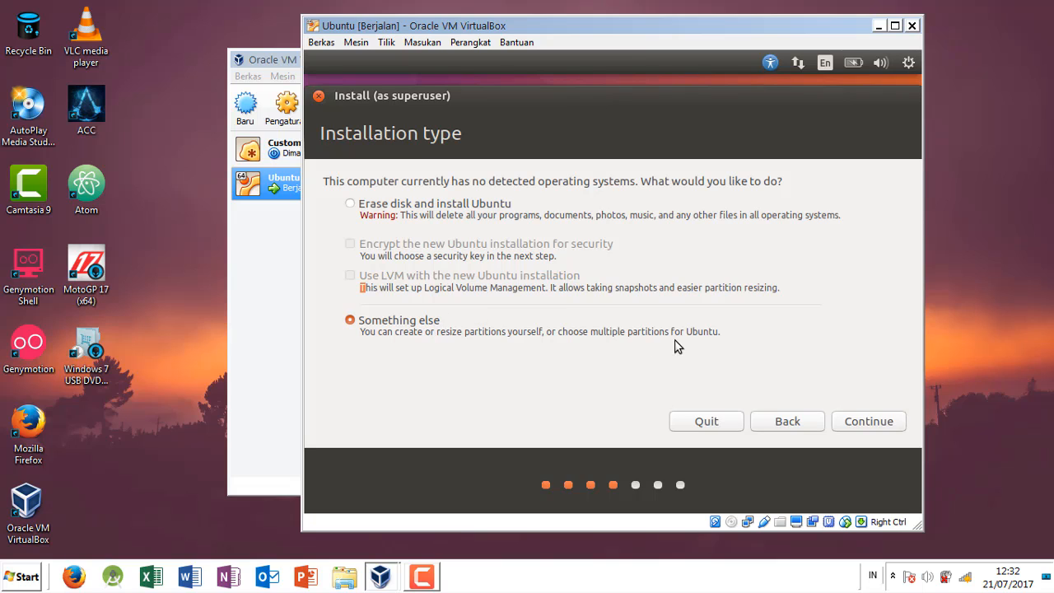
left_click(883, 421)
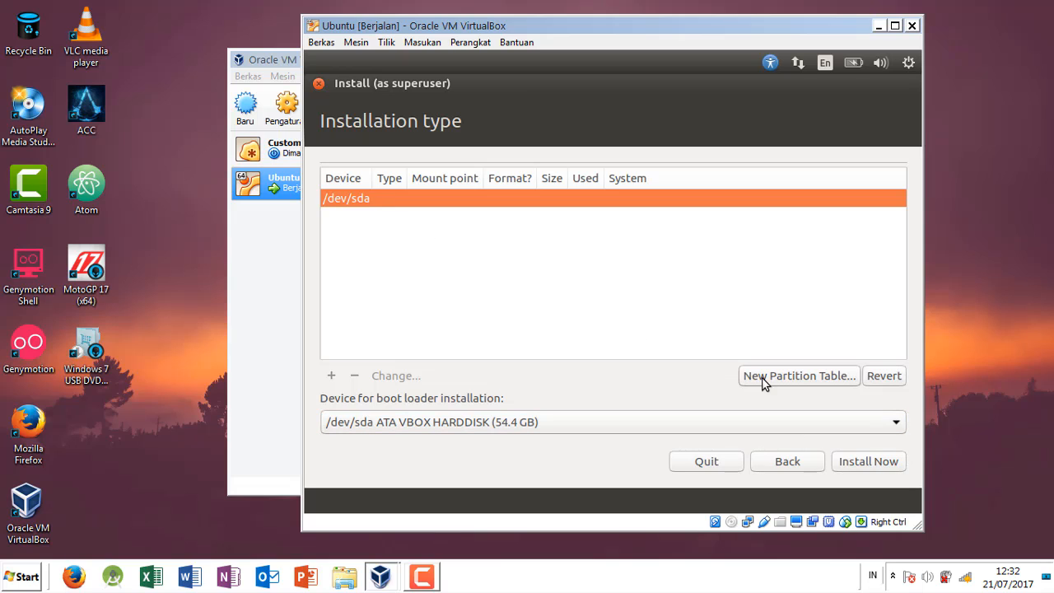
Step: Create a new empty partition table on /dev/sda and select the disk's free space
left_click(822, 375)
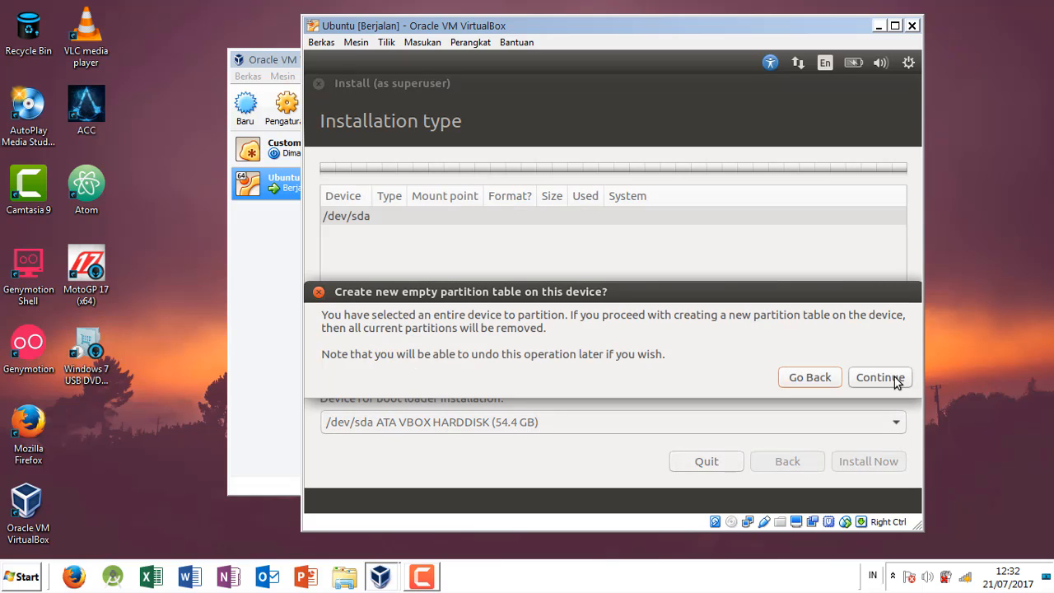
left_click(813, 381)
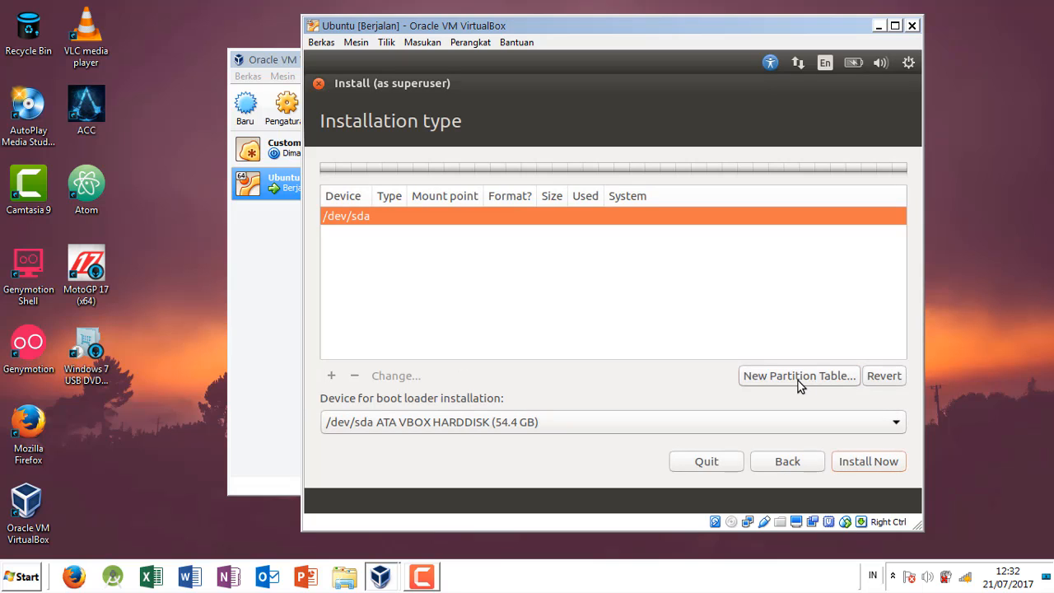
left_click(798, 380)
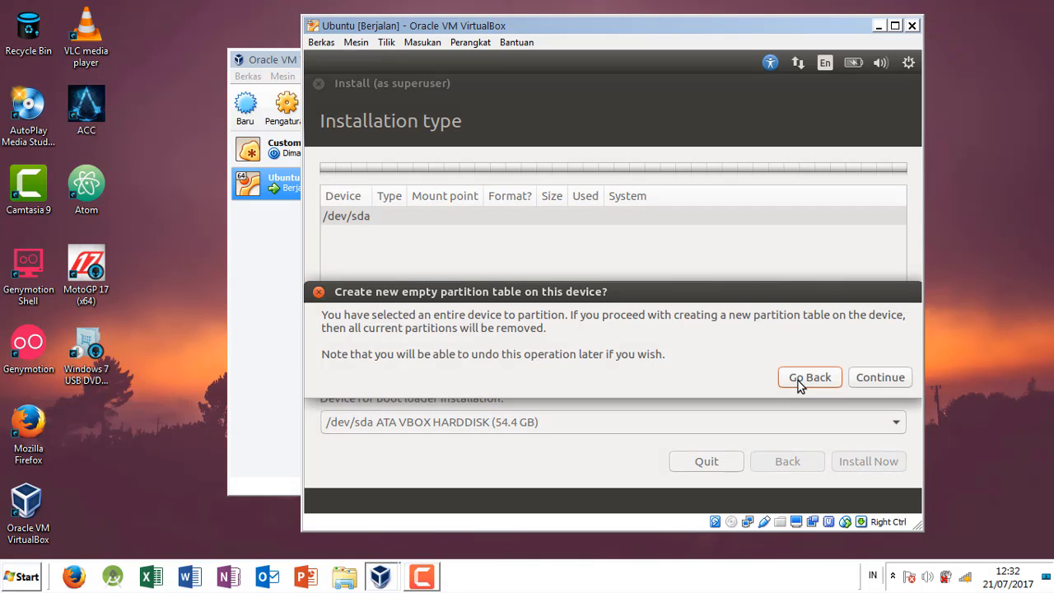
left_click(878, 376)
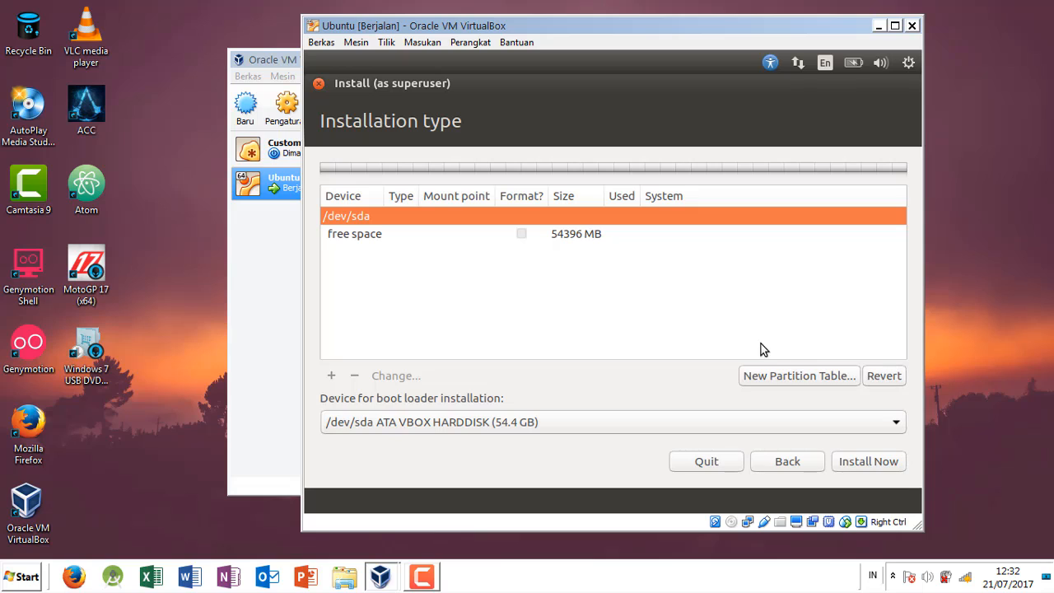
left_click(479, 238)
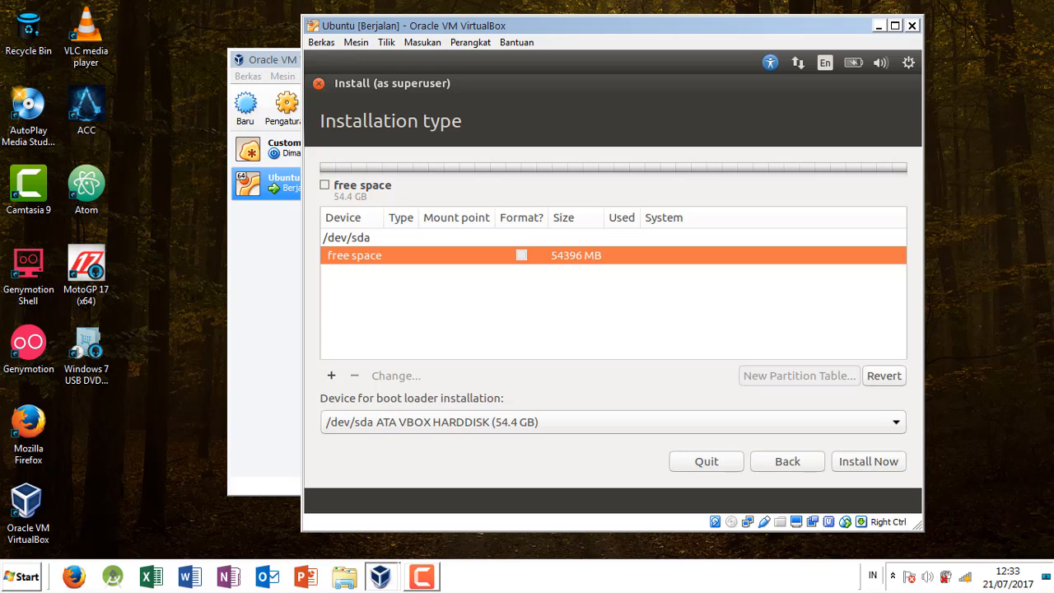
key("super")
left_click(20, 577)
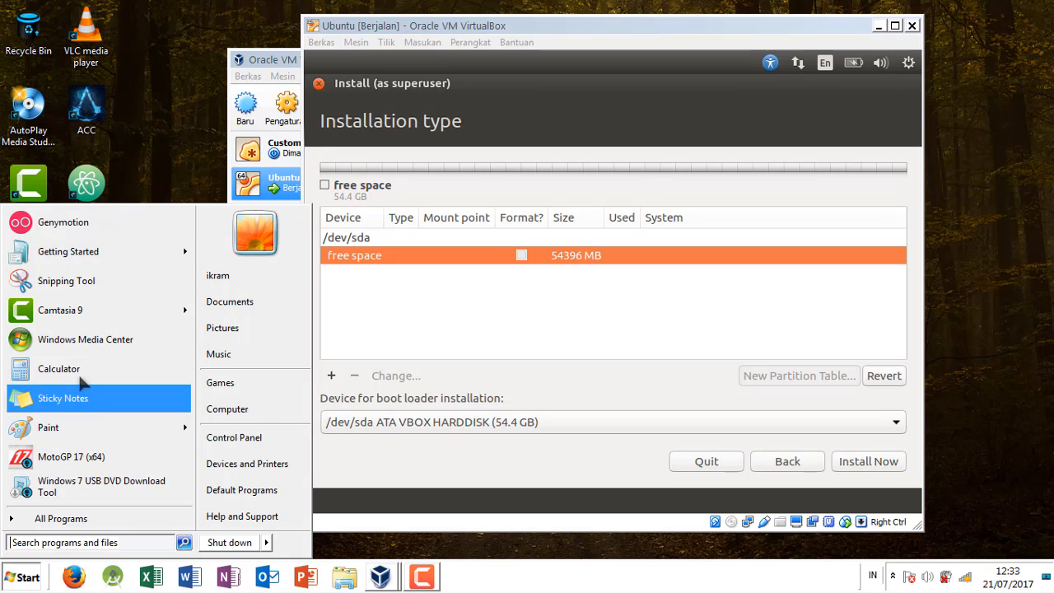
mouse_move(82, 425)
type("no")
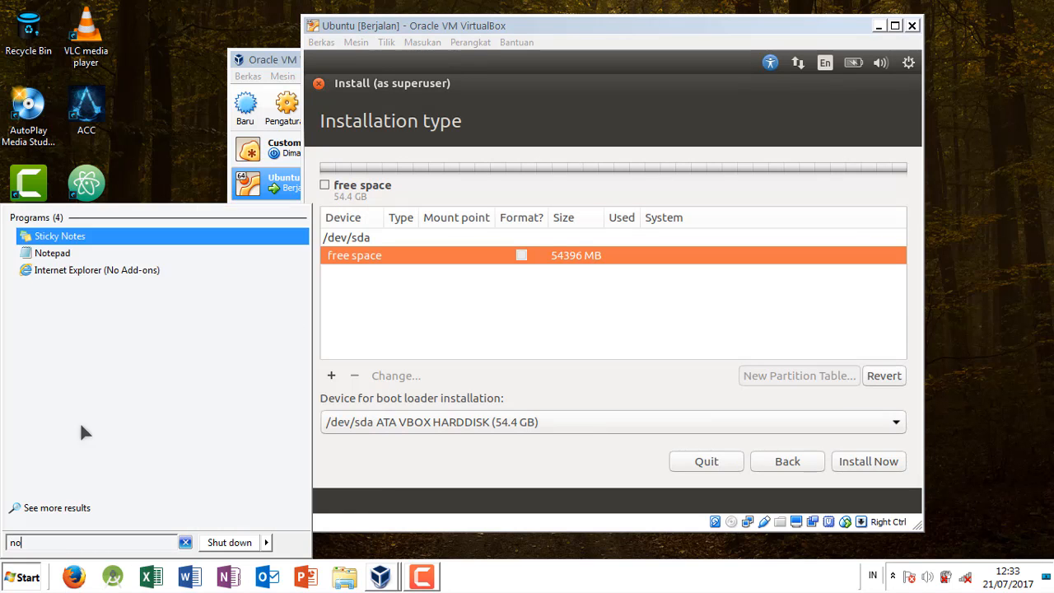
key("Escape")
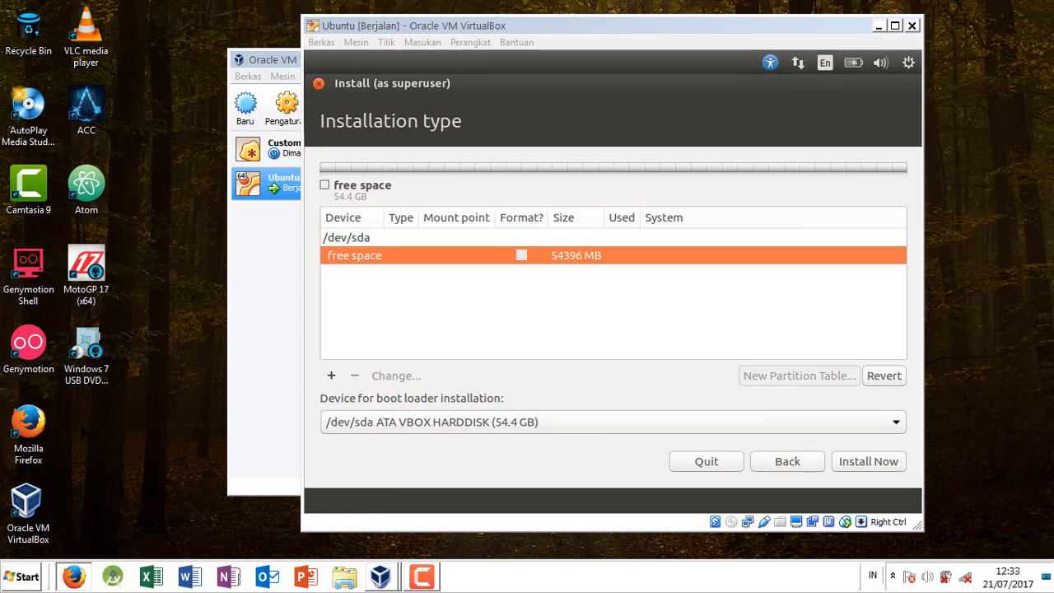
Step: Search the host computer's programs for Notepad and open it with a blank document
left_click(21, 576)
type("no")
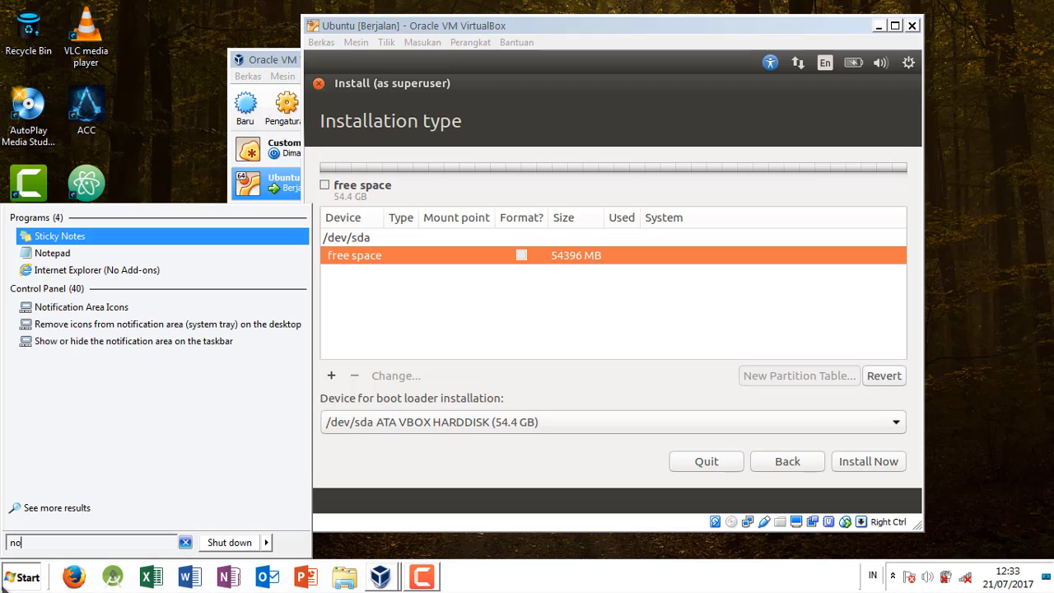
left_click(52, 253)
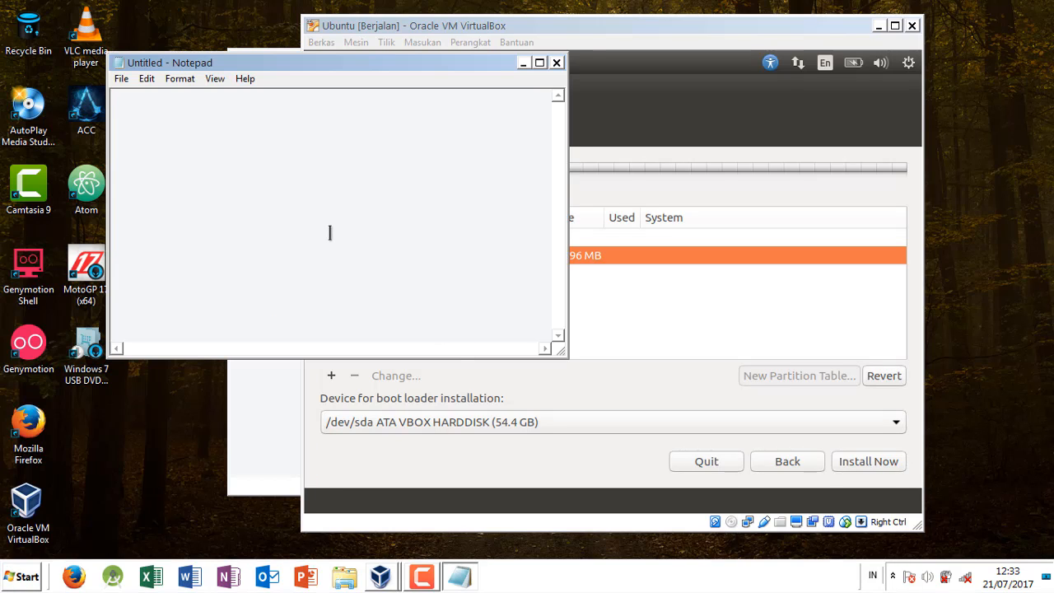
Step: Write the partition plan in Notepad on three lines: "SWAP 1.5GB", "/ 30GB" and "HOME SISA"
type("SWA")
type("P ")
type("/")
key("Return")
type("HOME")
type("1")
type(".5")
type("GB")
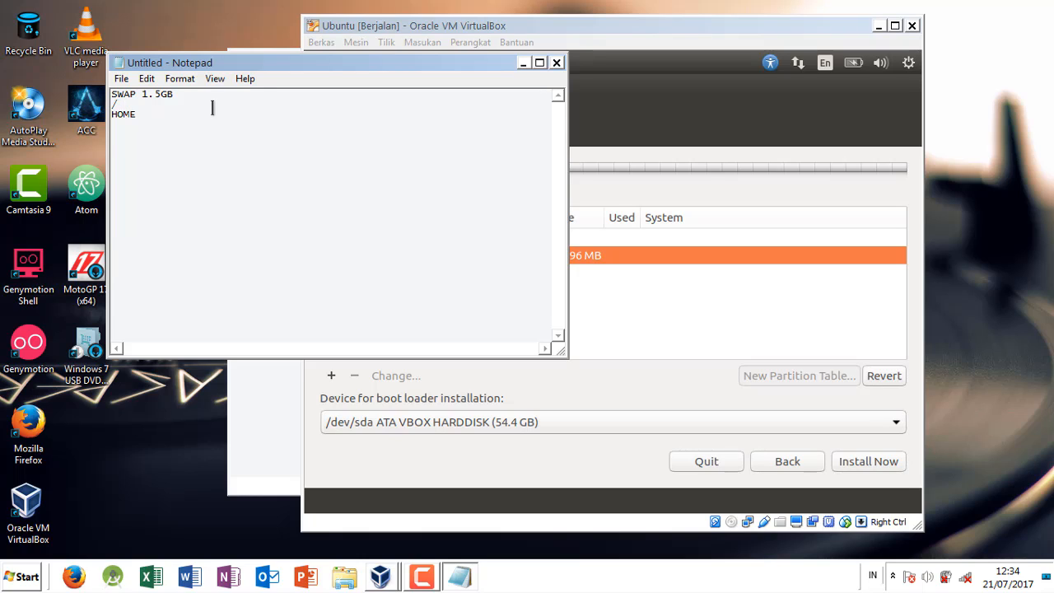
type("30GB")
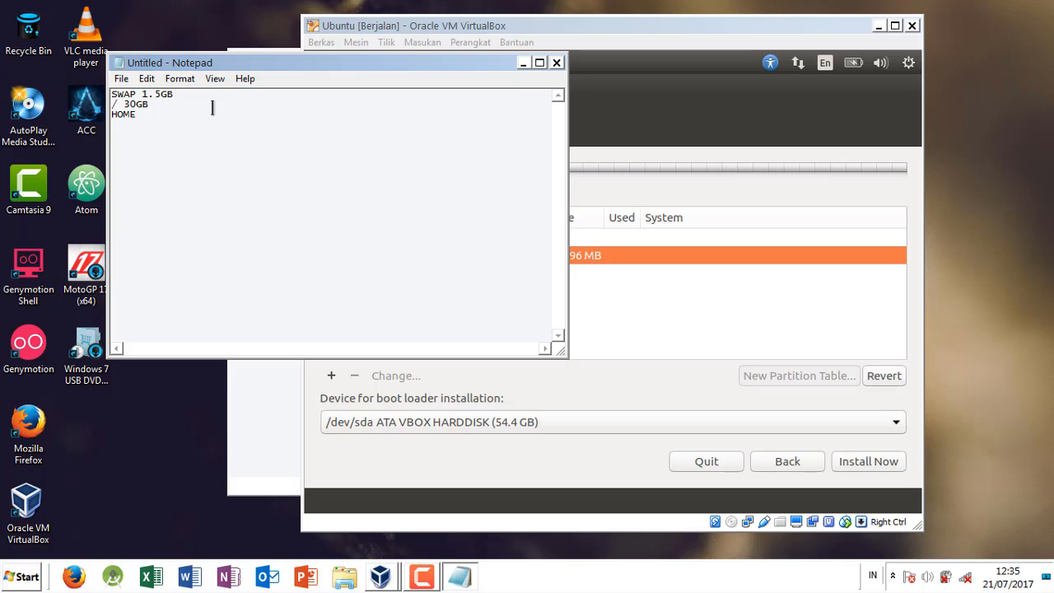
type("SISA")
Step: Return to the Ubuntu installer and create a 1500 MB primary partition in the free space, used as swap area
left_click(635, 384)
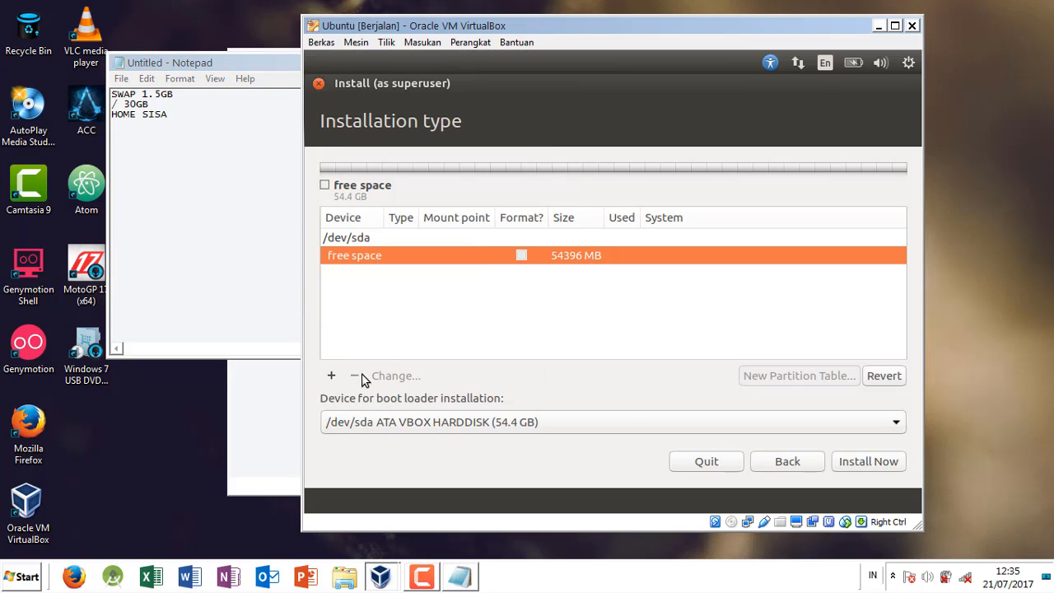
left_click(332, 375)
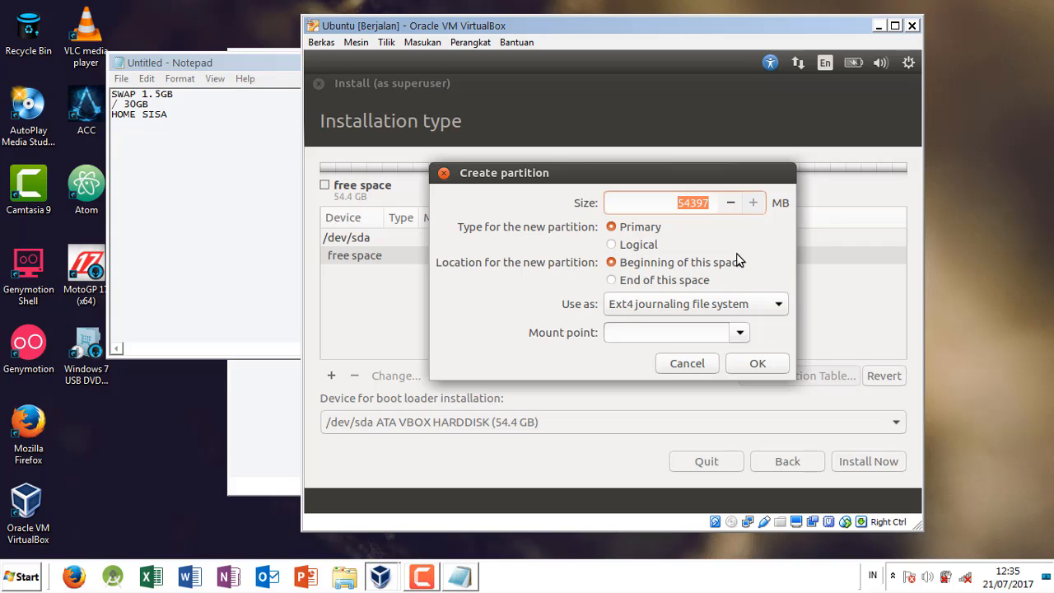
type("1500")
left_click(731, 305)
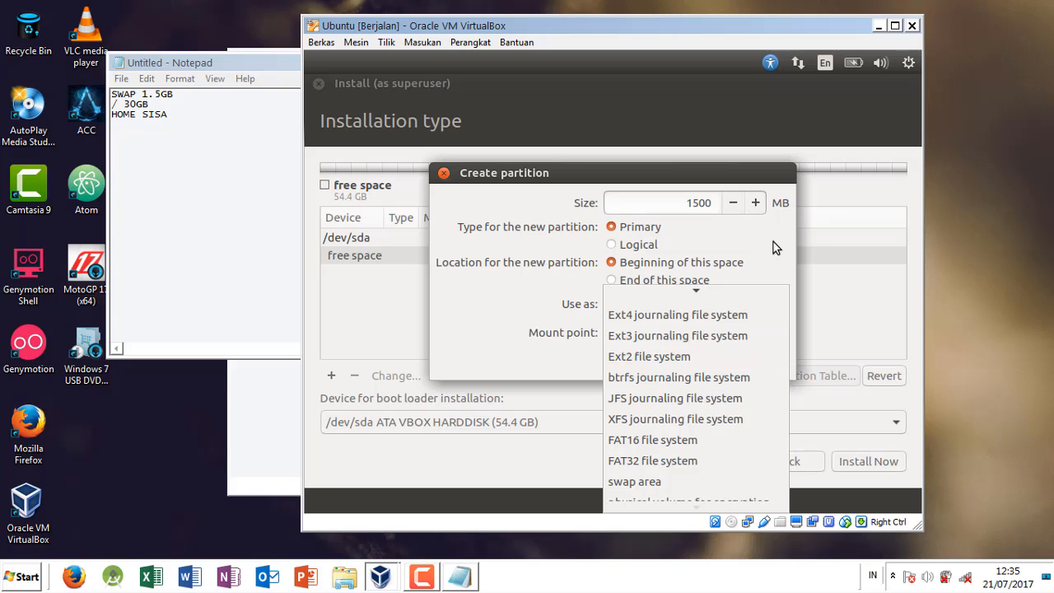
left_click(632, 322)
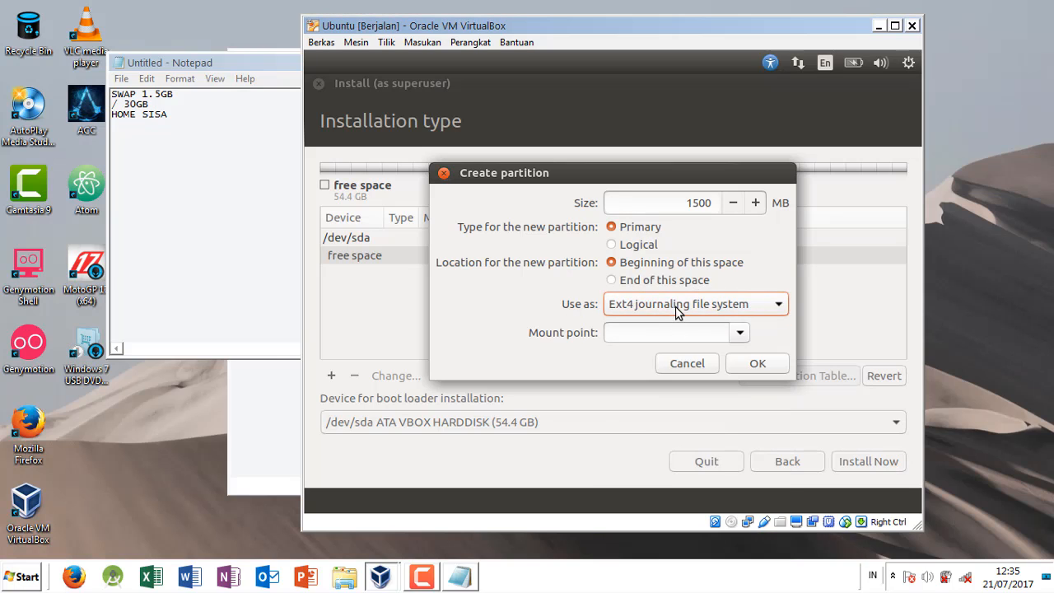
left_click(675, 306)
left_click(676, 466)
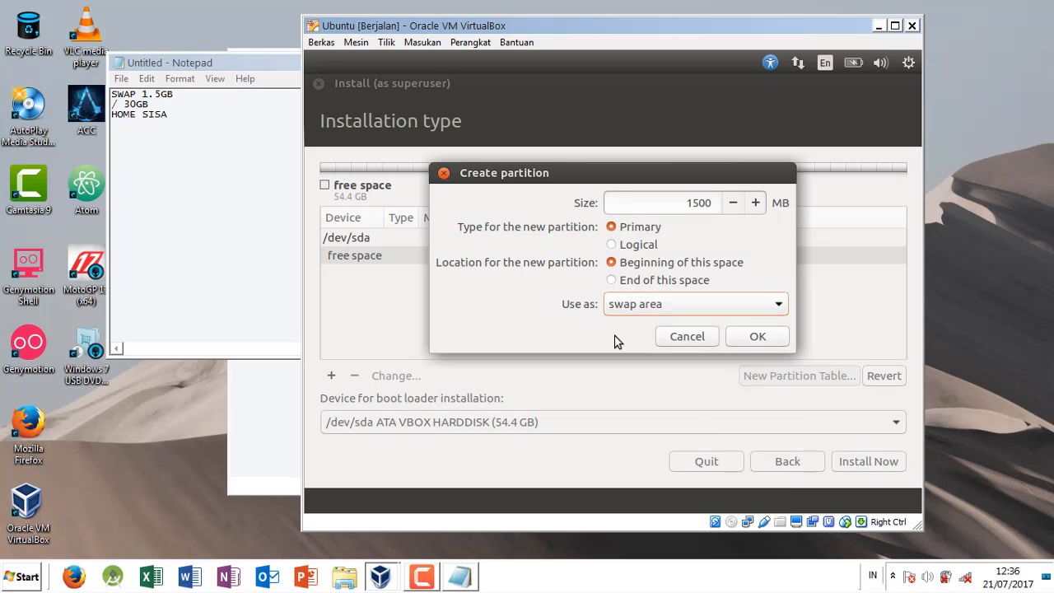
left_click(758, 337)
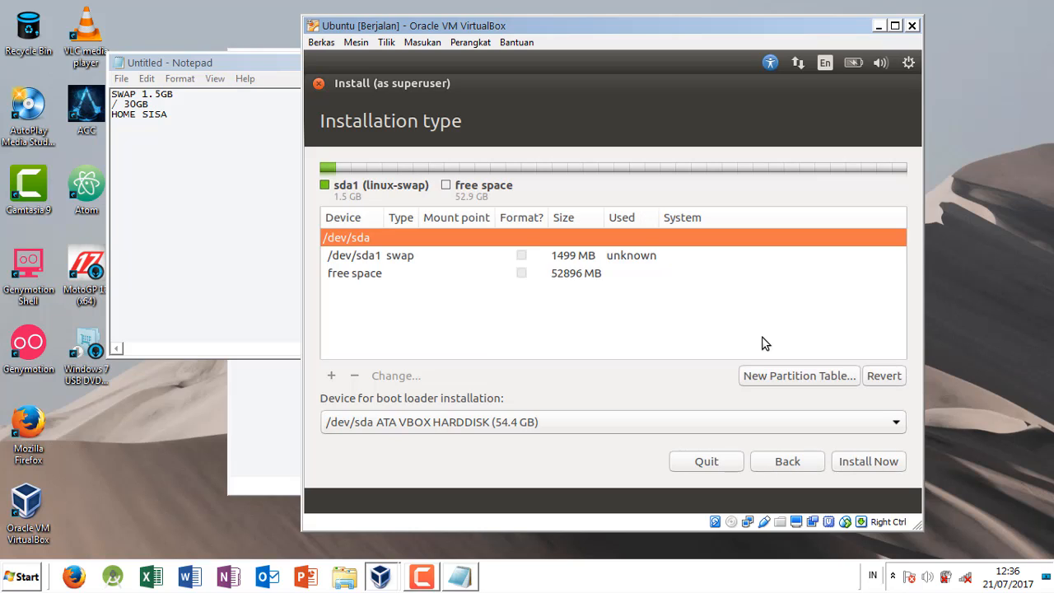
Step: Create a 30000 MB logical Ext4 partition in the remaining free space with mount point /
left_click(631, 257)
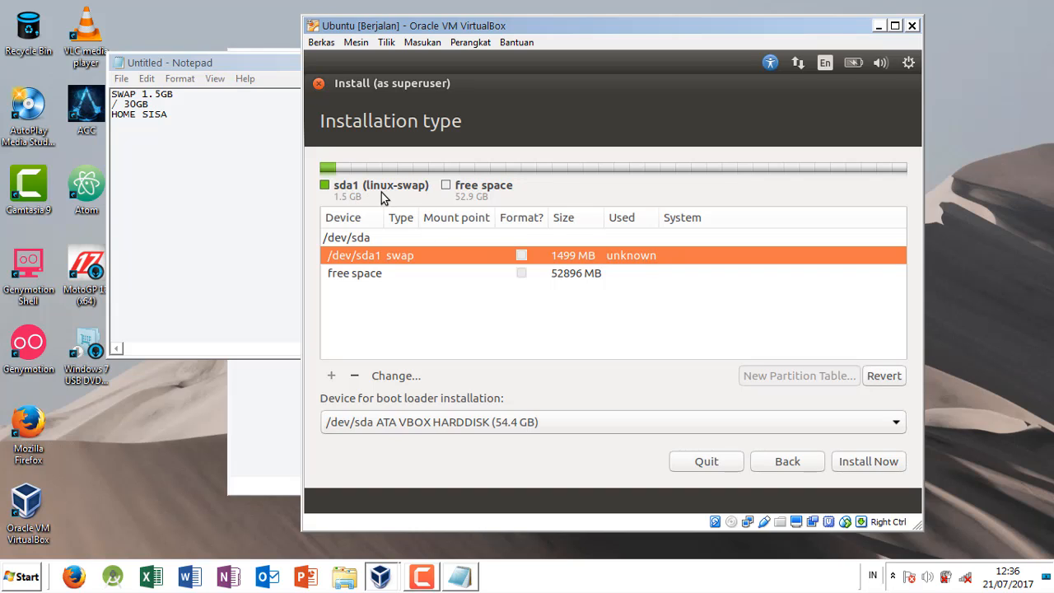
left_click(437, 278)
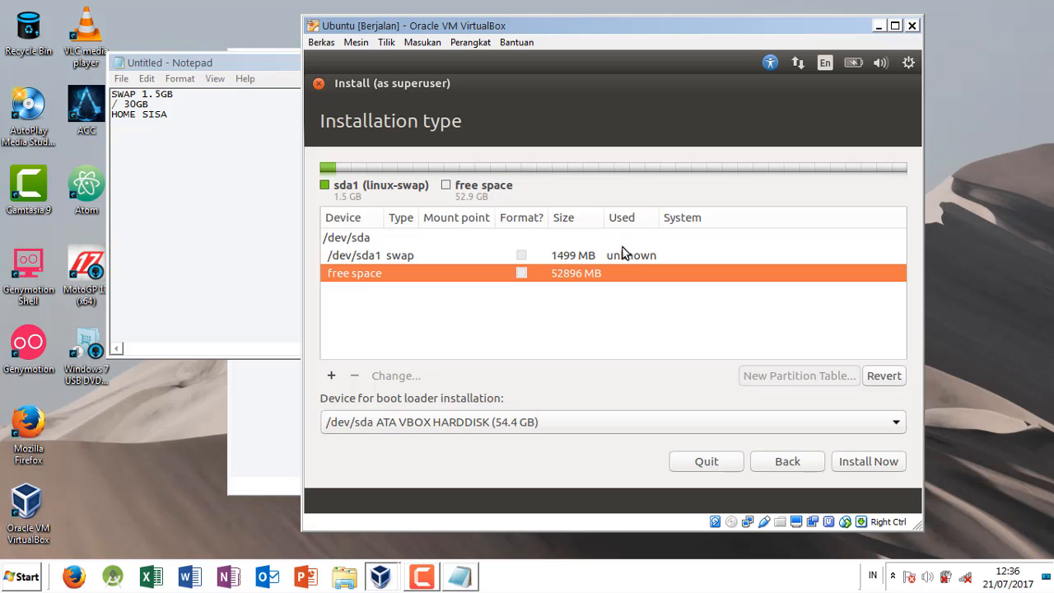
left_click(332, 377)
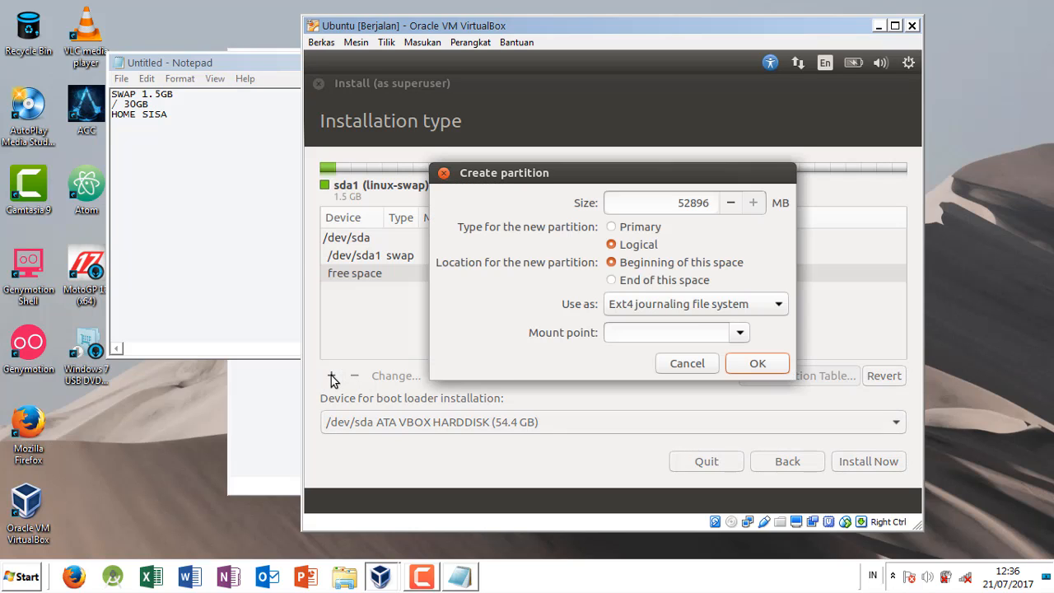
left_click_drag(680, 202, 729, 207)
type("3")
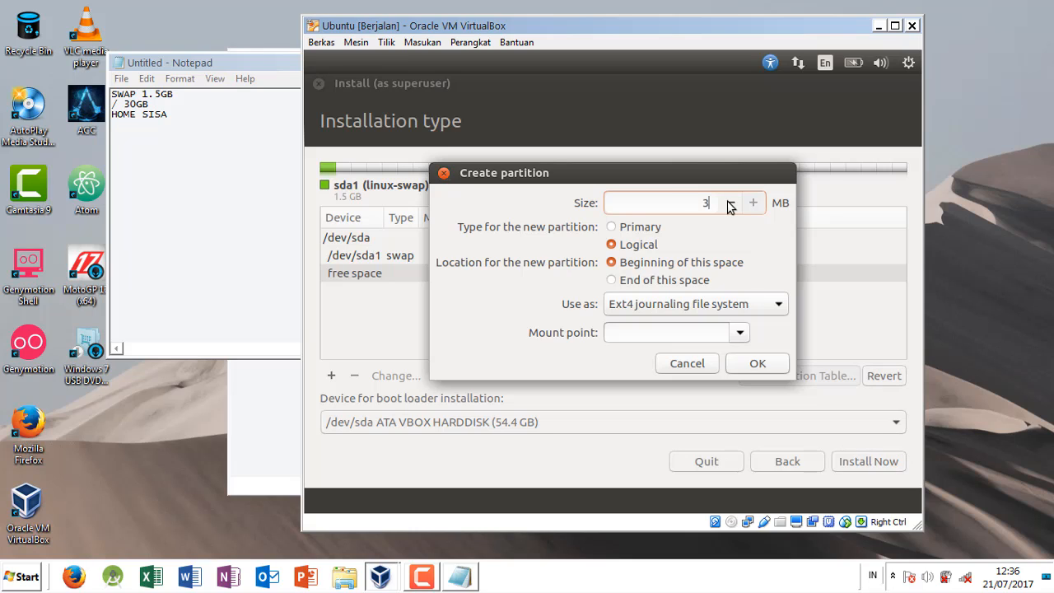
type("0000")
left_click(740, 332)
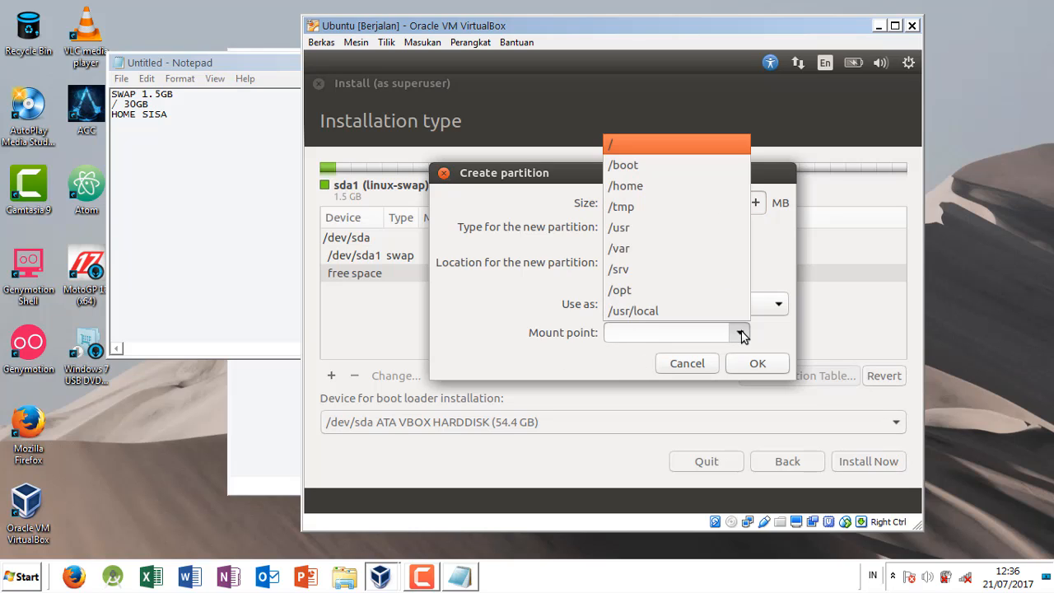
left_click(636, 146)
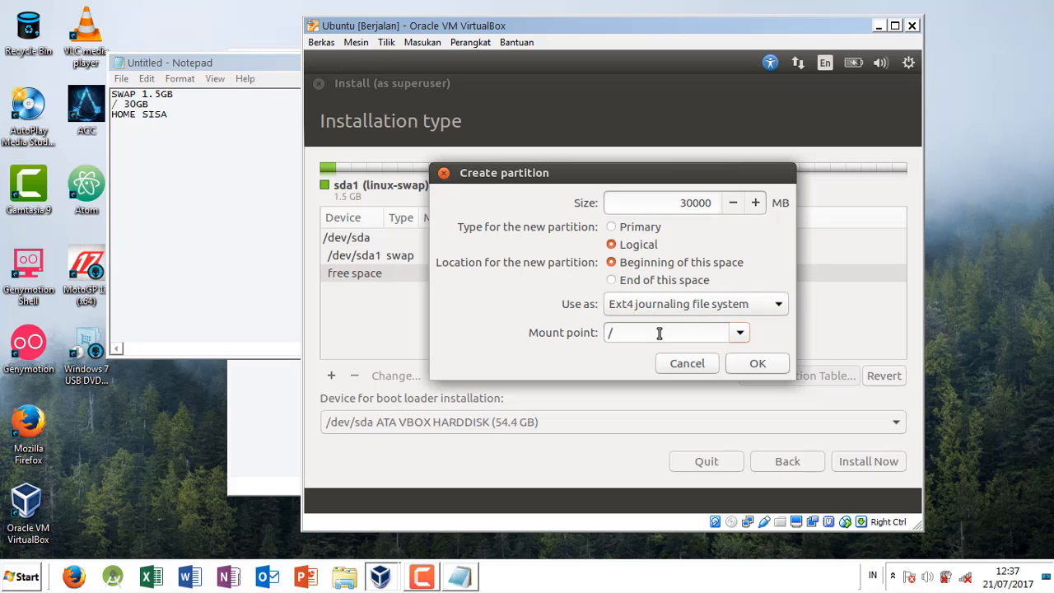
left_click(757, 363)
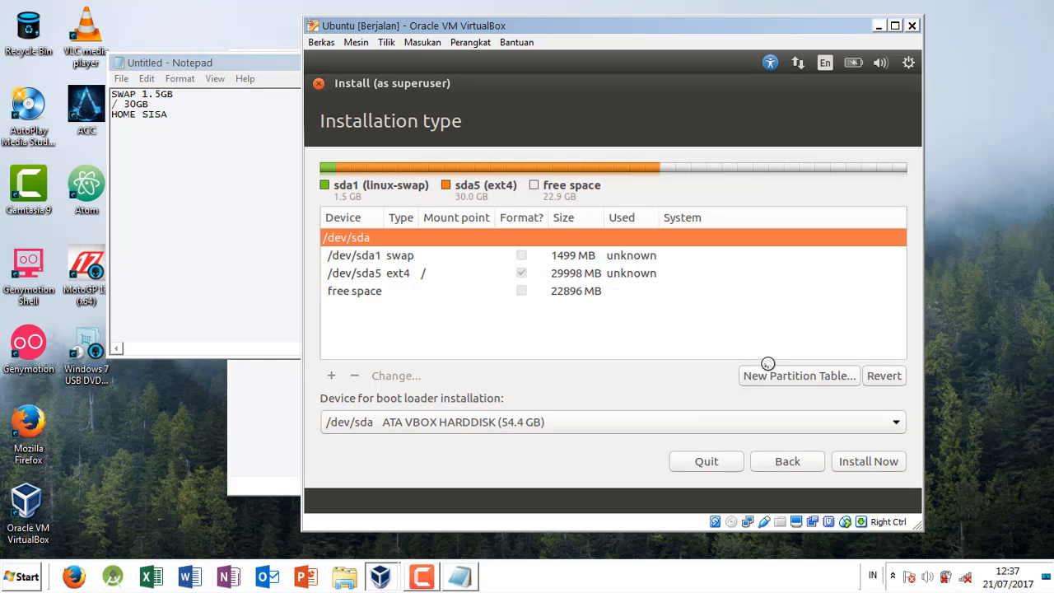
Step: Create a logical Ext4 partition from all the remaining free space with mount point /home
left_click(432, 272)
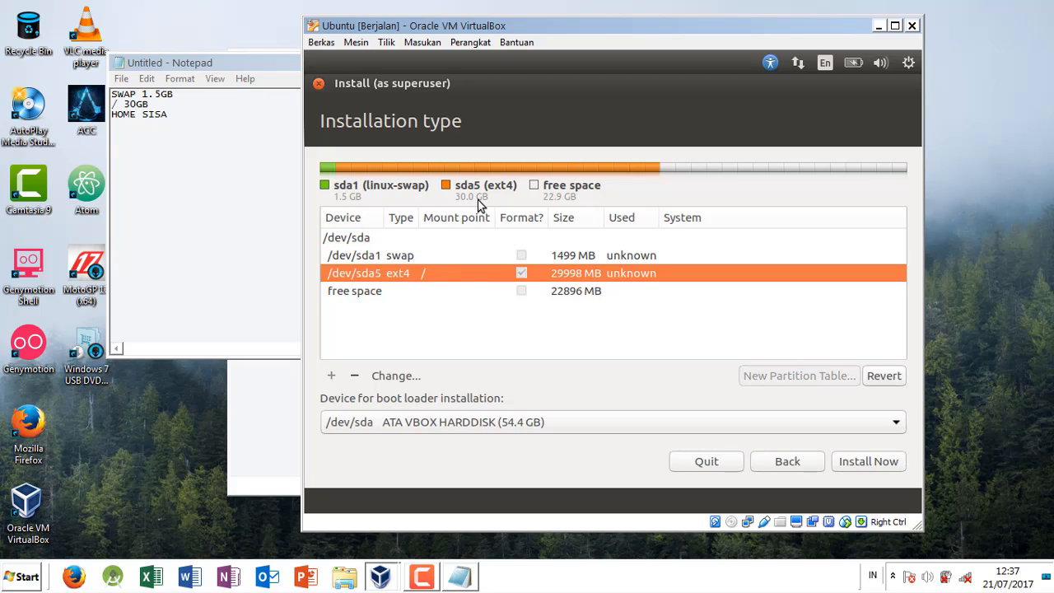
left_click(492, 293)
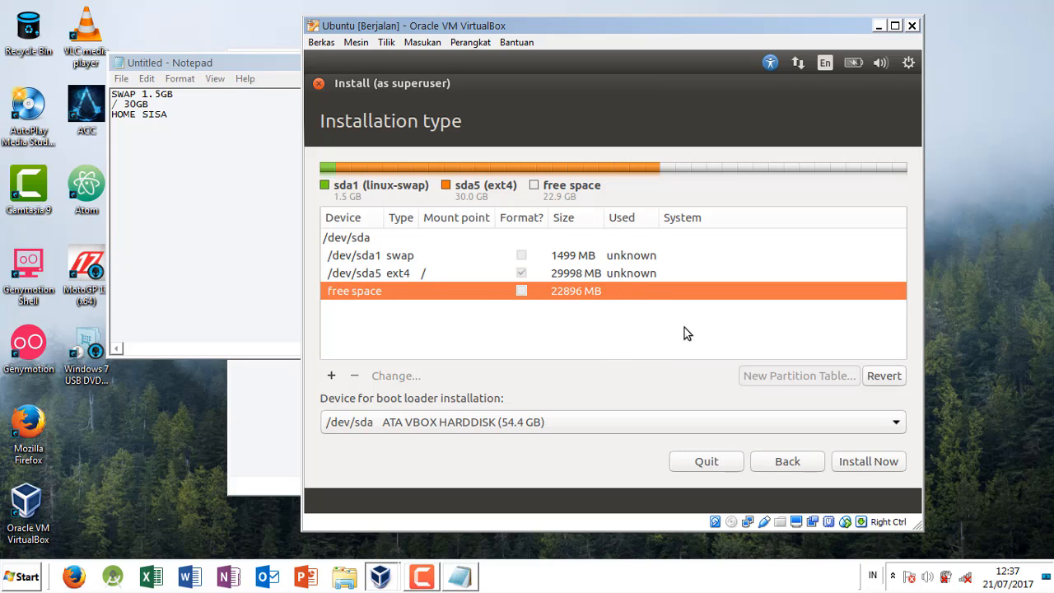
left_click(331, 376)
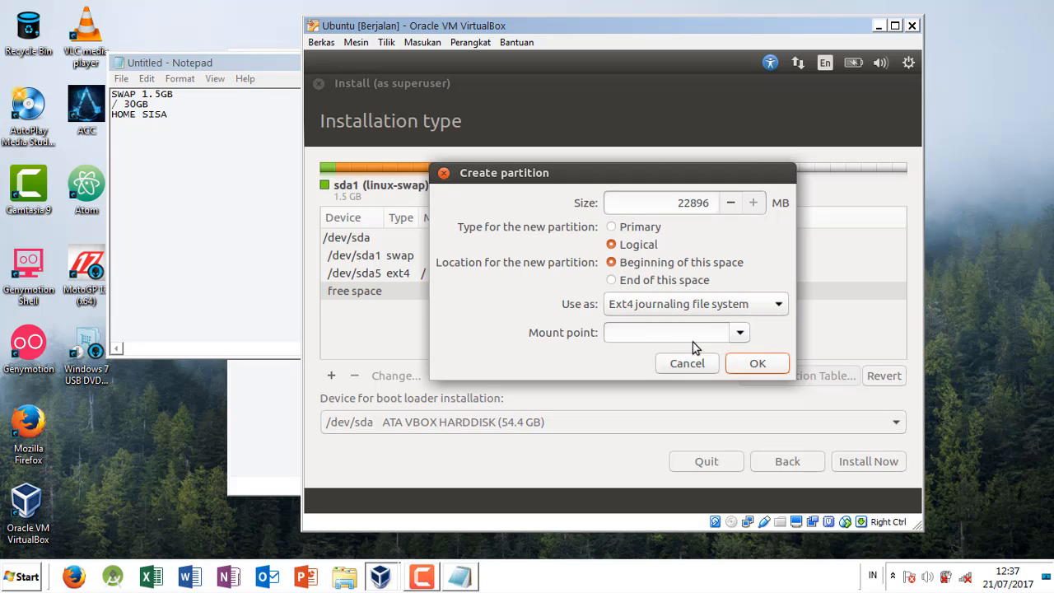
left_click(740, 334)
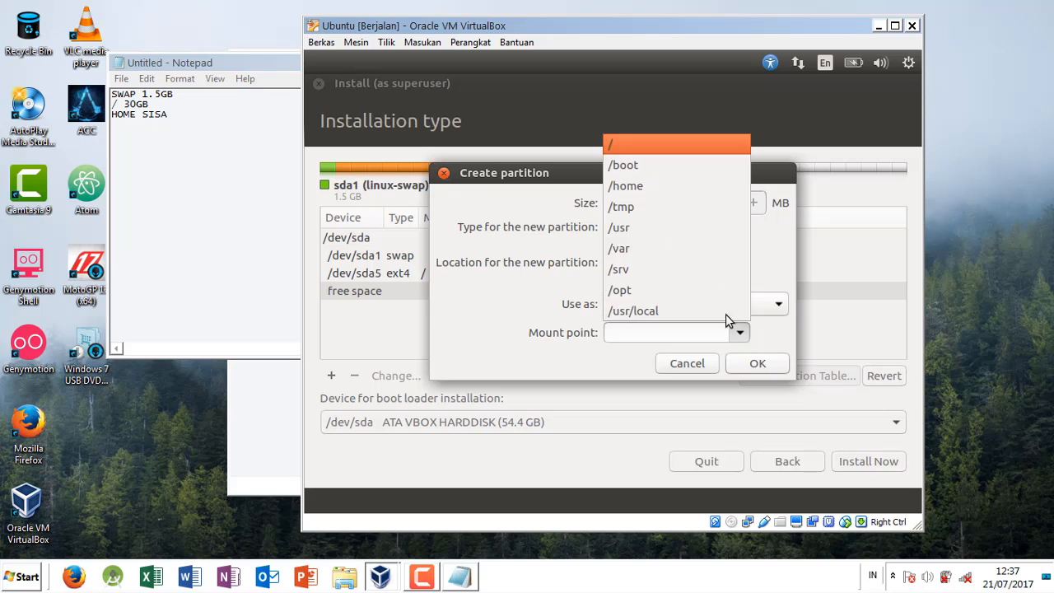
left_click(642, 185)
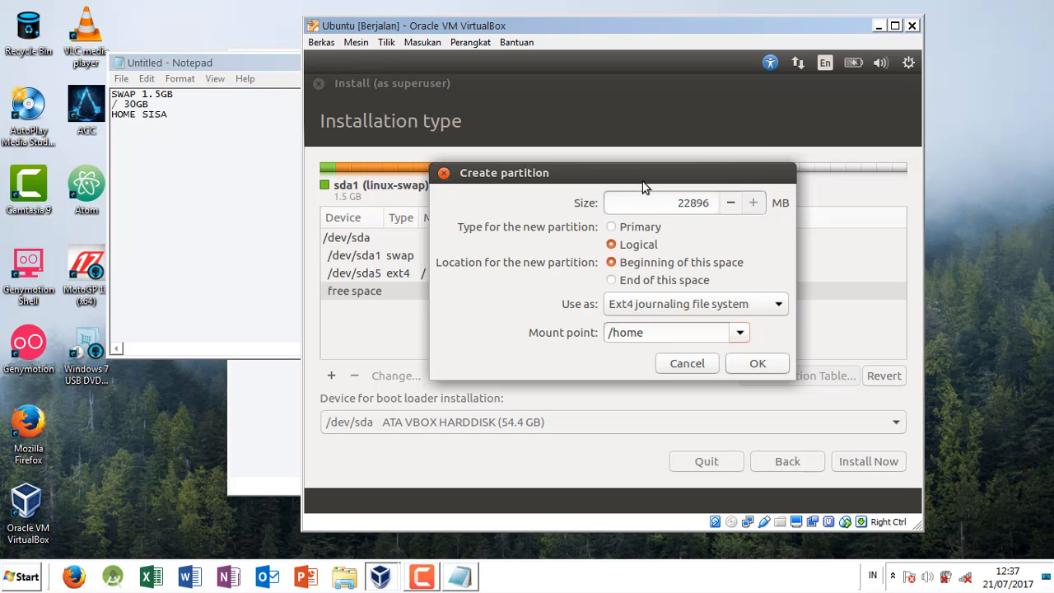
left_click(758, 364)
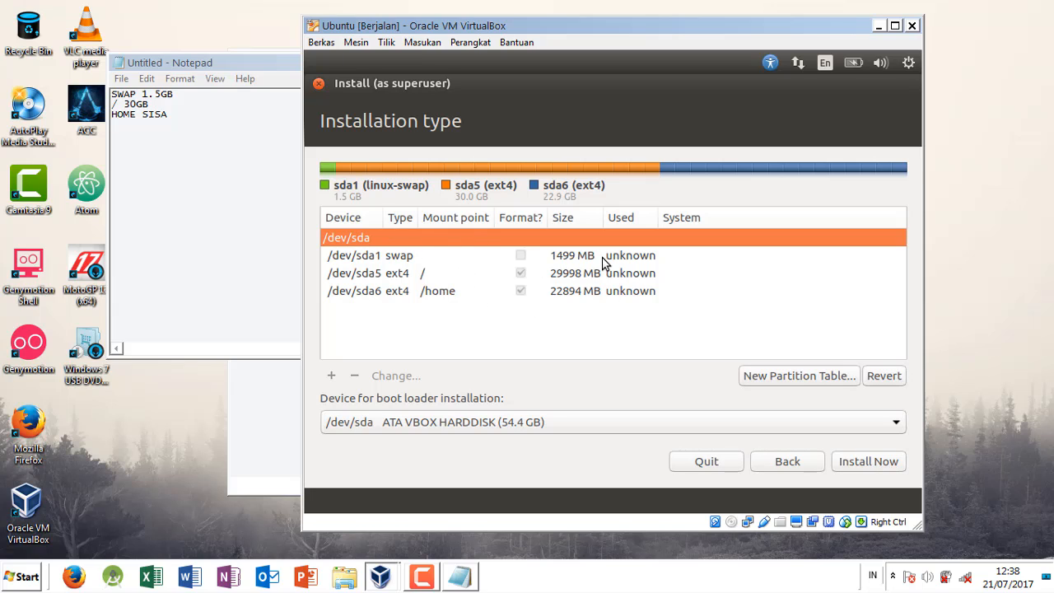
Step: Start the installation and confirm writing the partition changes to the disk
left_click(875, 463)
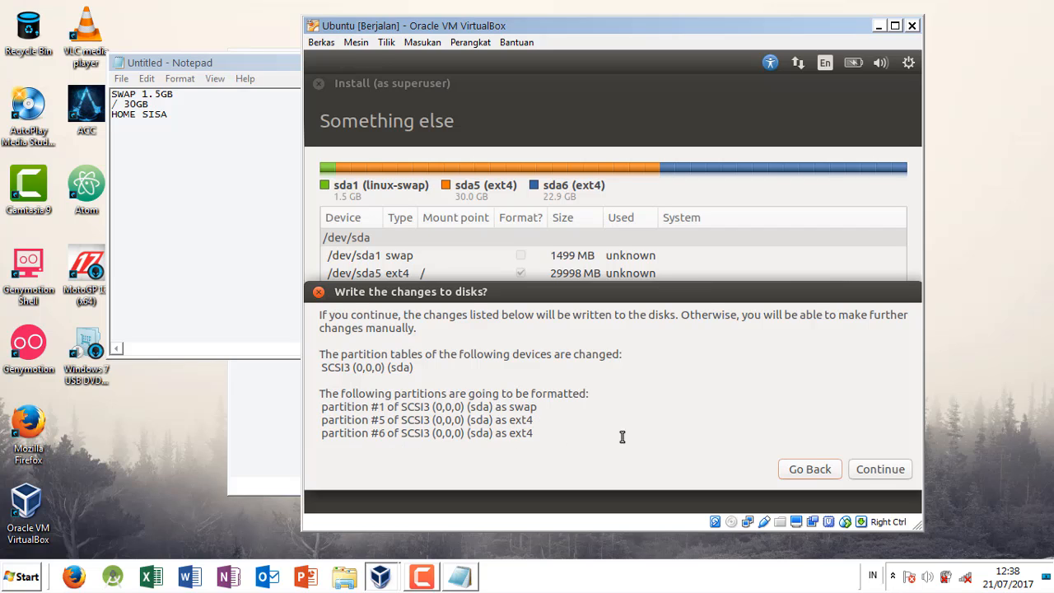
left_click(881, 469)
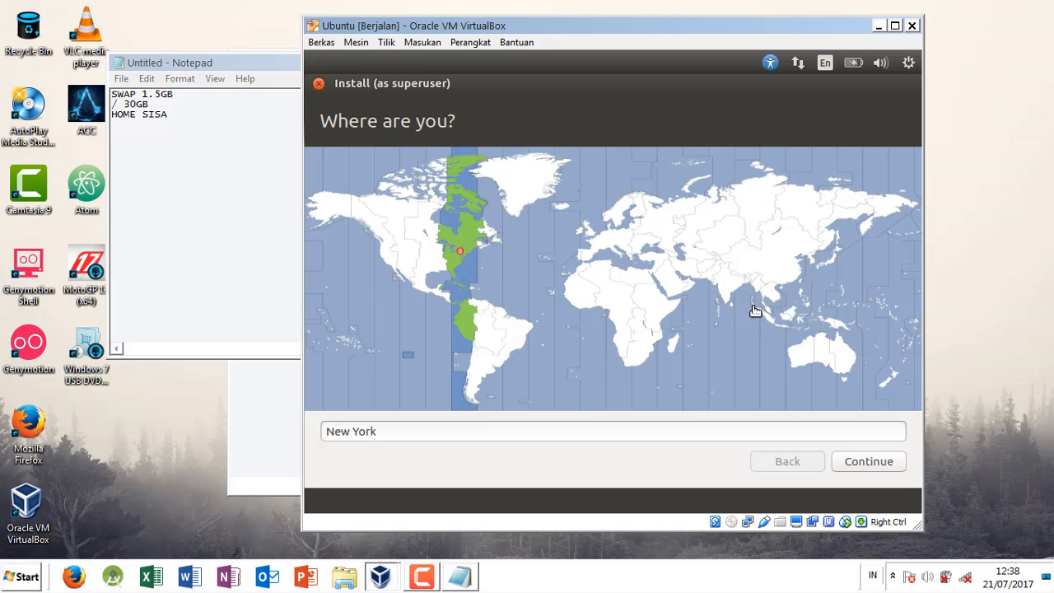
Step: Set the time zone location to Makassar and continue to the keyboard layout page
left_click(804, 321)
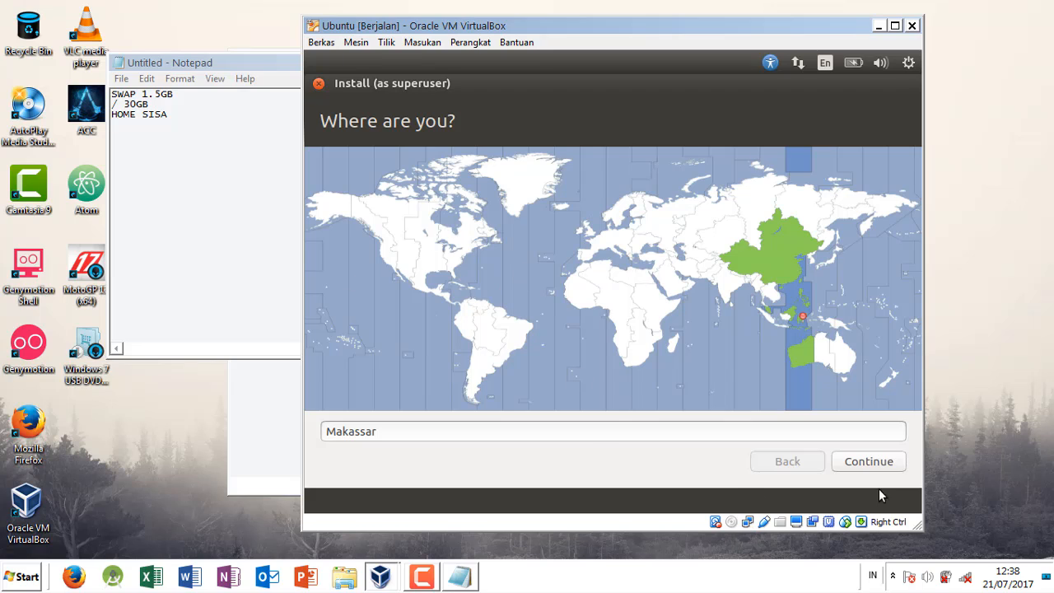
left_click(869, 462)
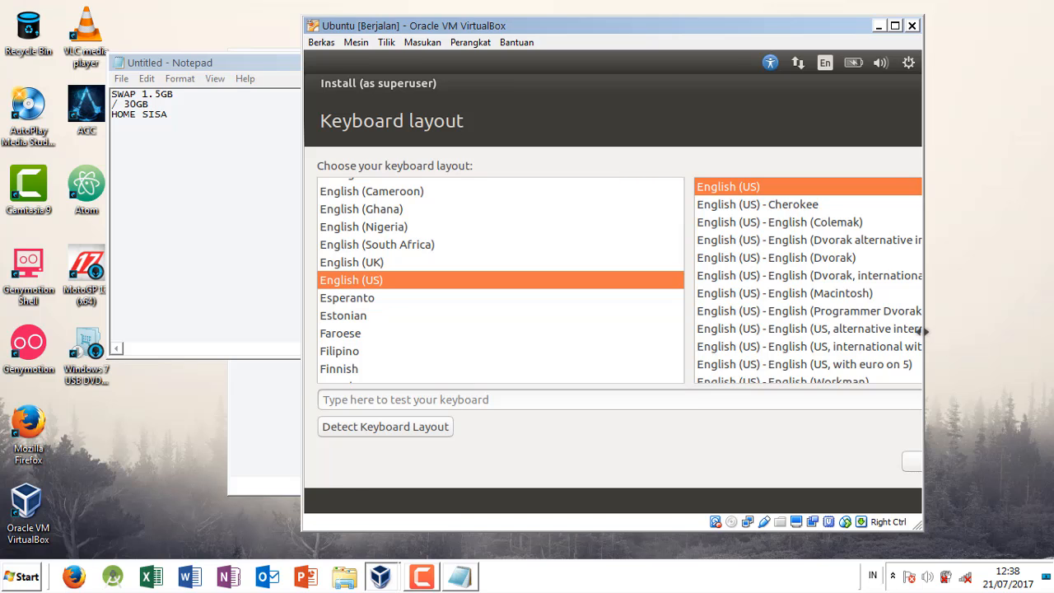
Step: Enlarge the virtual machine window to full screen size and accept the English (US) keyboard layout to reach the user details page
left_click_drag(923, 331, 1023, 331)
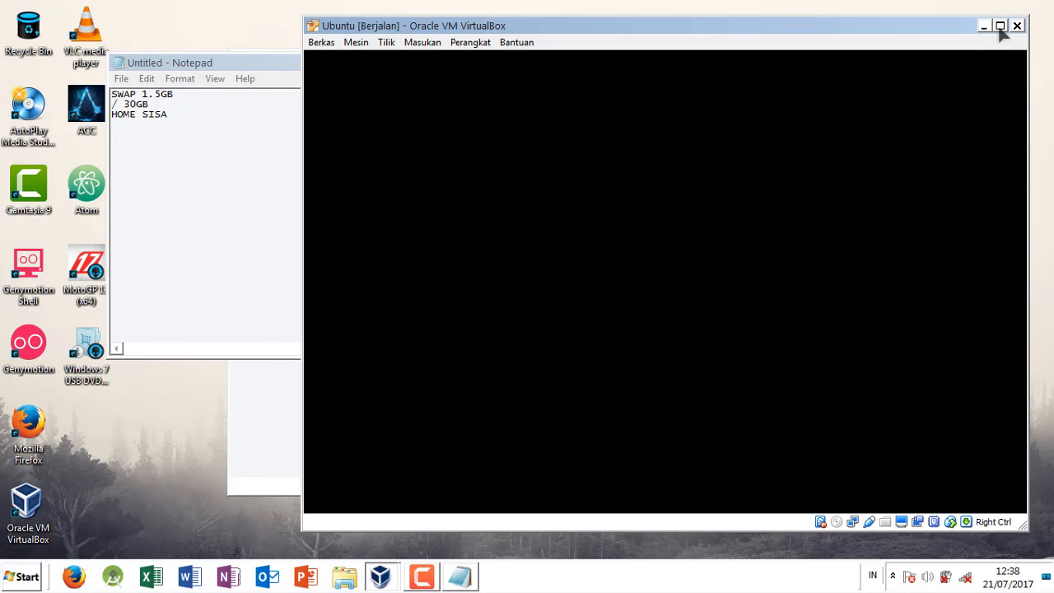
left_click(999, 27)
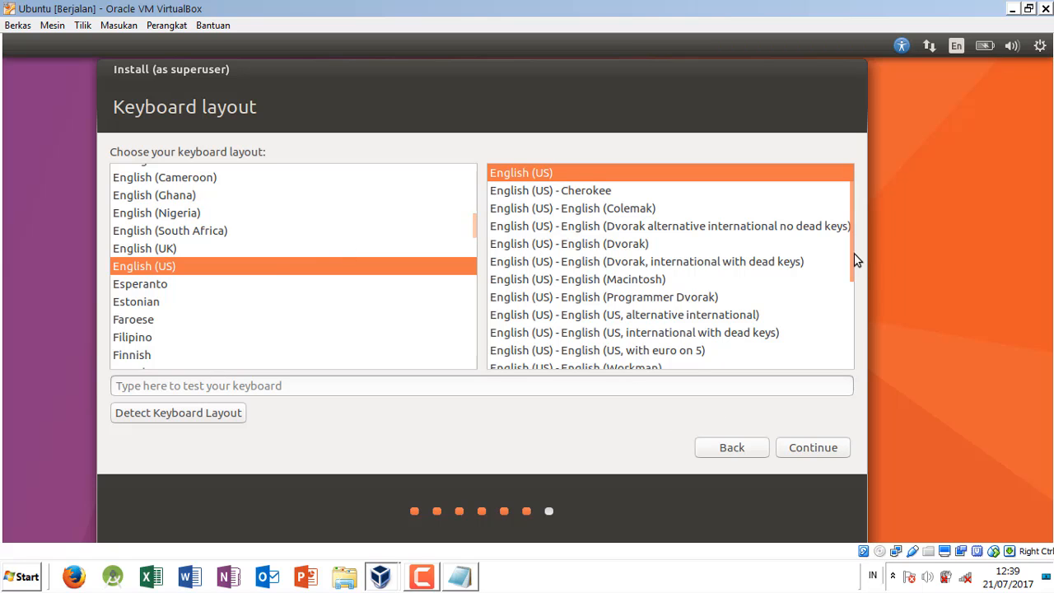
left_click_drag(851, 250, 861, 228)
left_click_drag(474, 225, 492, 280)
scroll(481, 267, "up", 1)
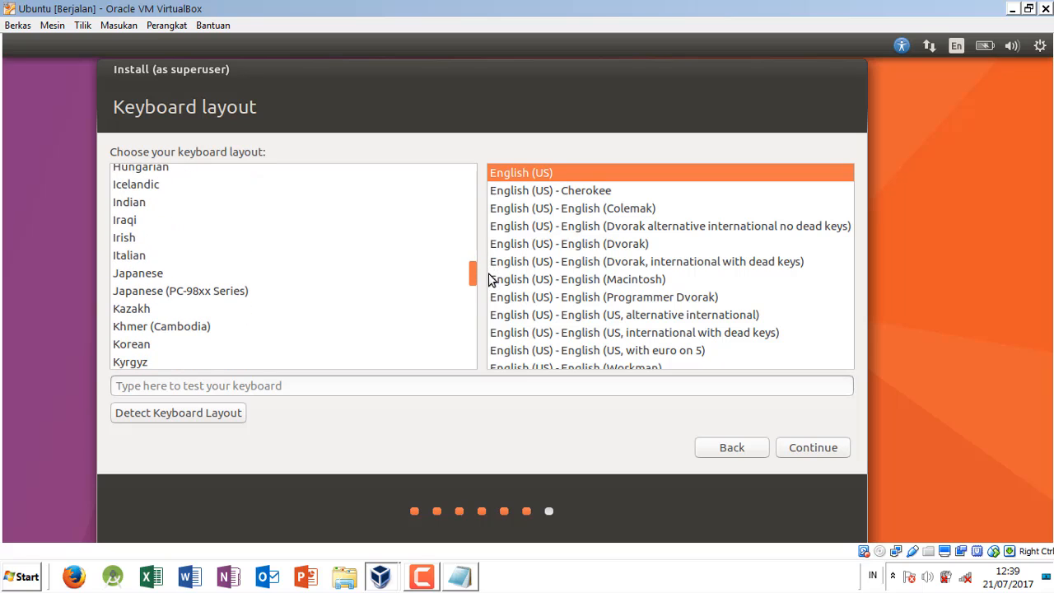
left_click(813, 447)
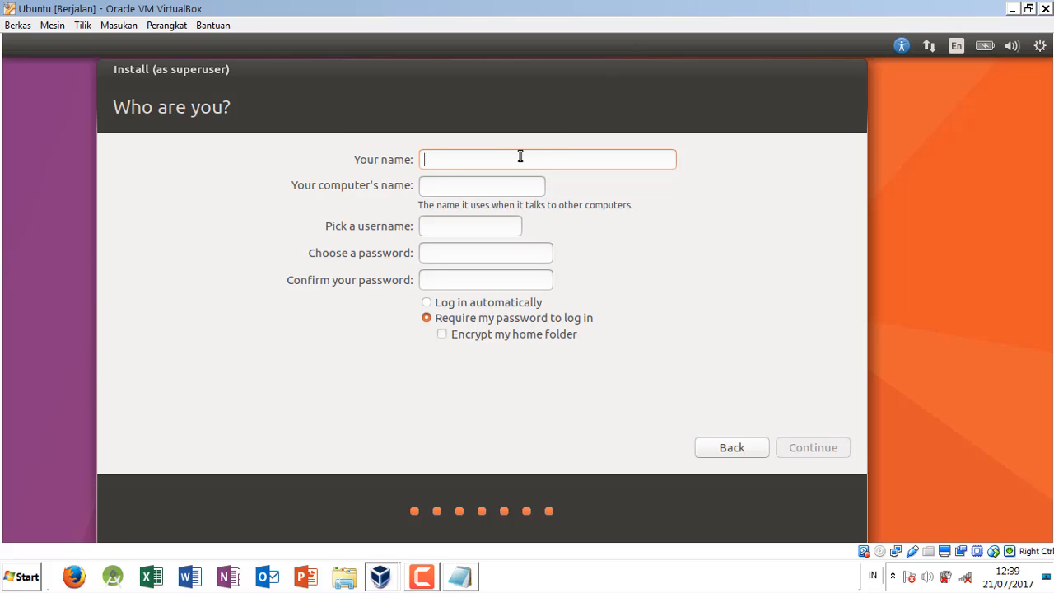
Step: Fill in the account owner's name, enter and confirm the account password, and continue with login password required
type("i")
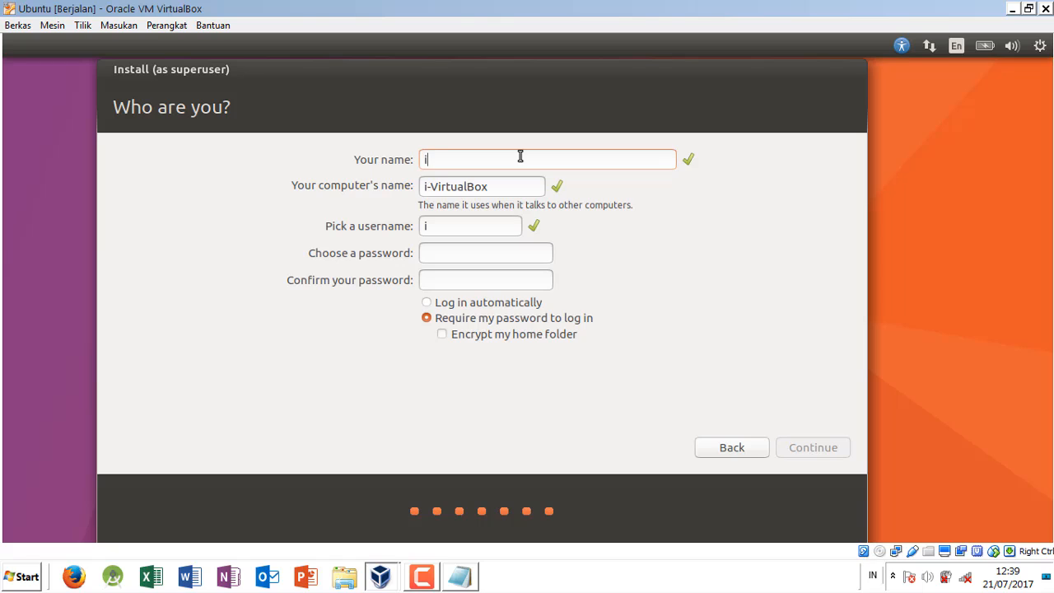
type("kram")
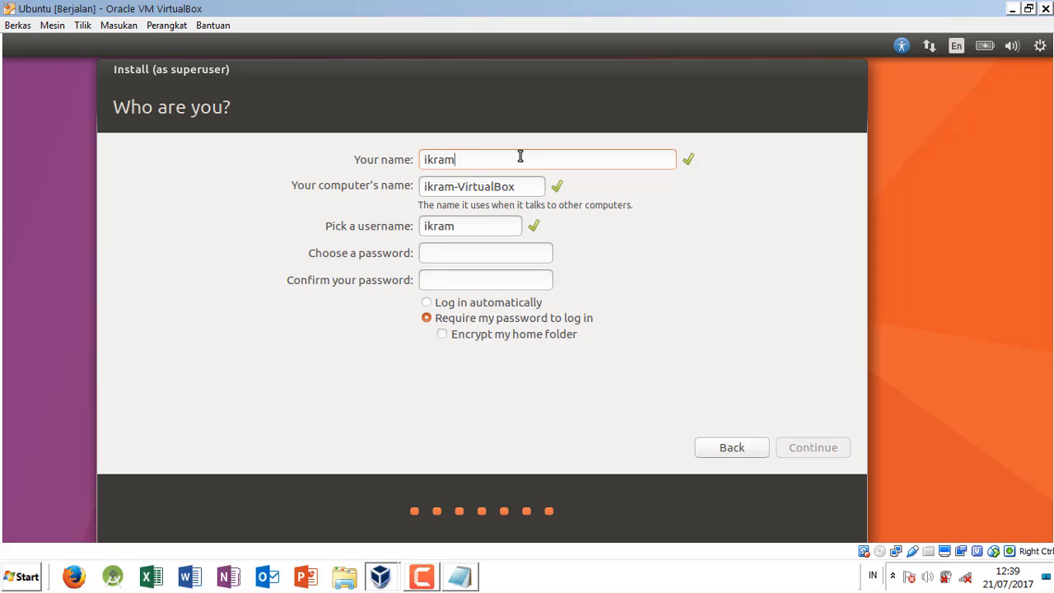
left_click(481, 254)
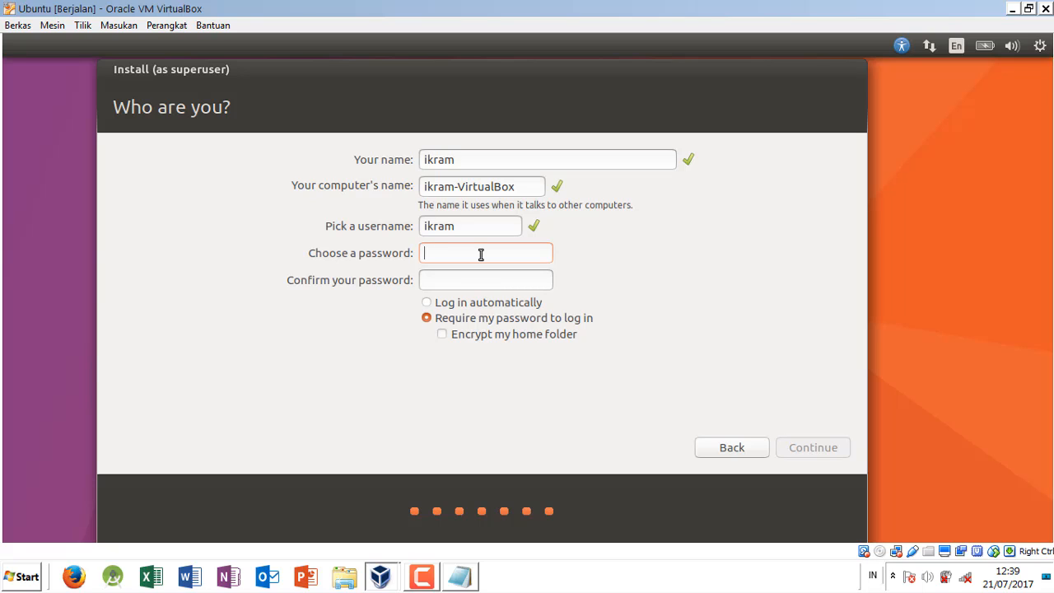
type("1234")
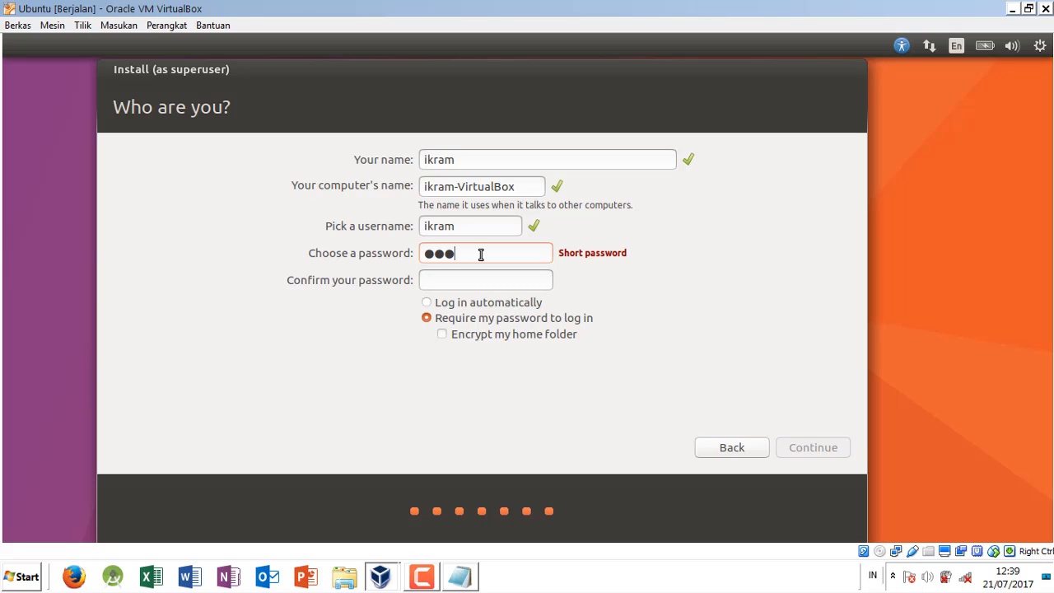
type("5678")
type("12345")
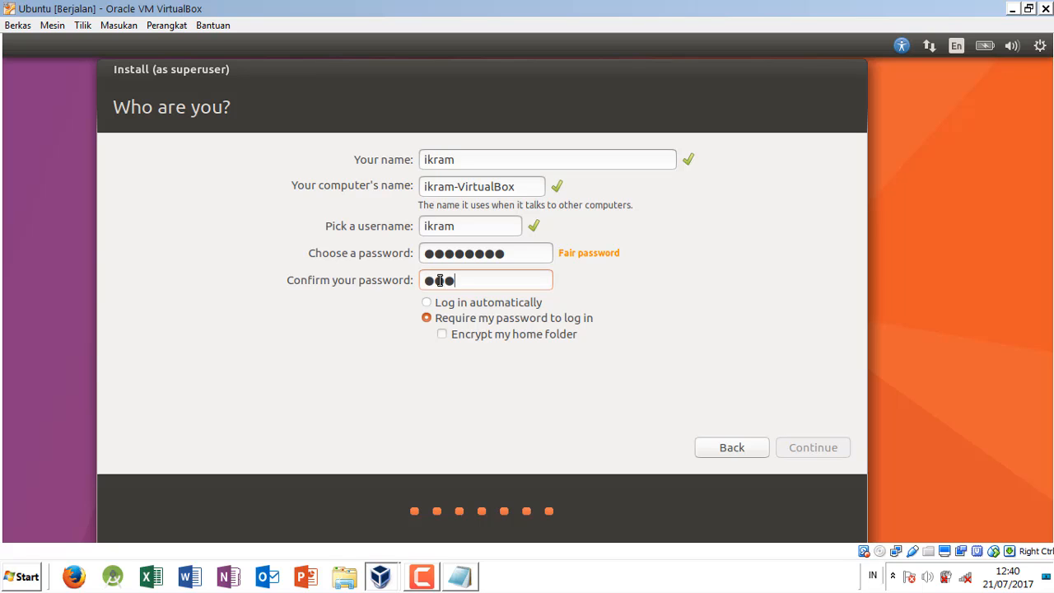
type("678")
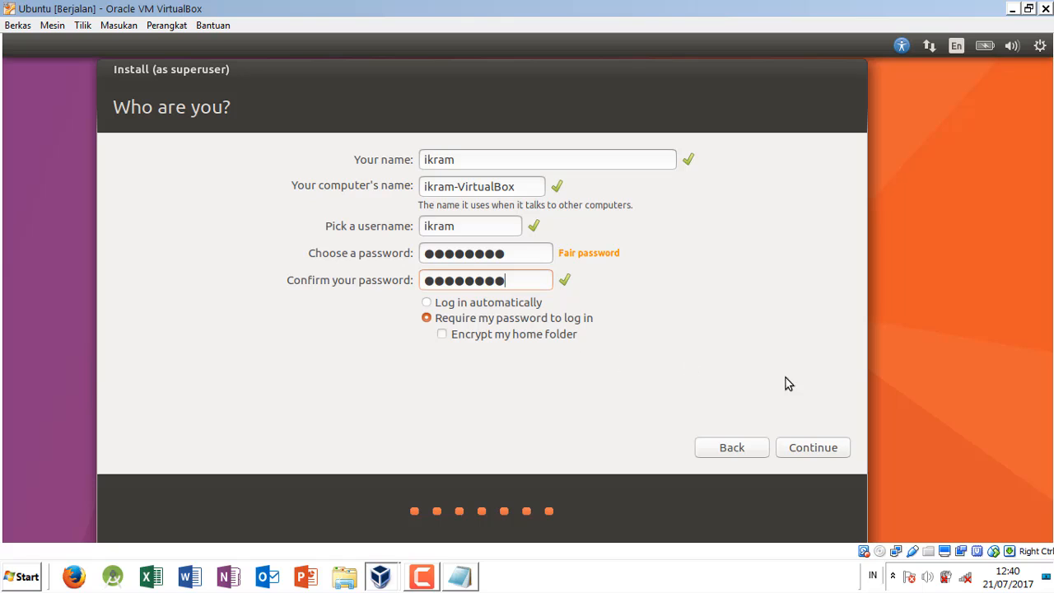
left_click(821, 450)
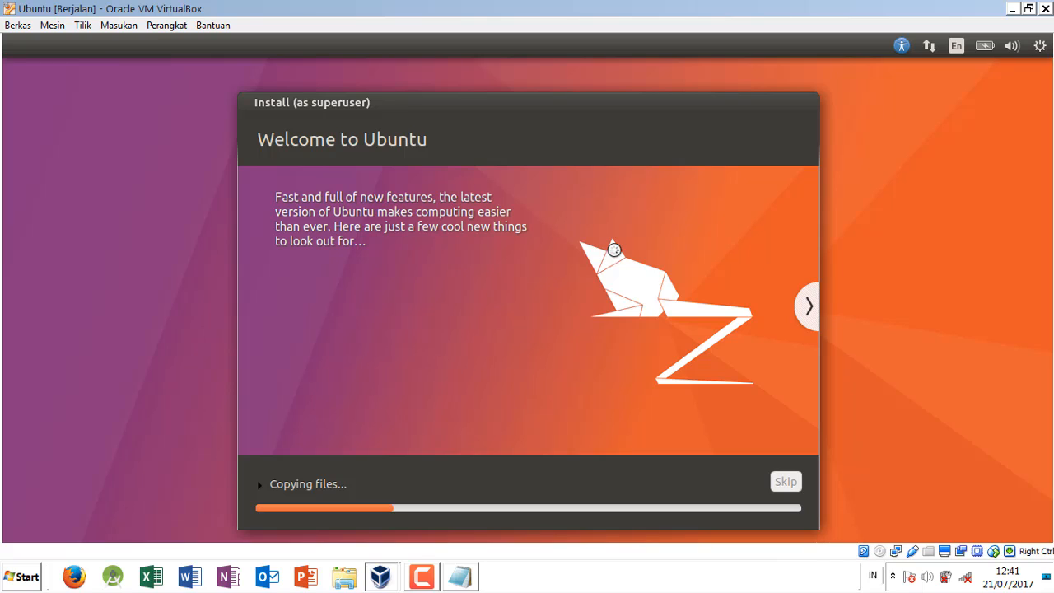
Step: Look through the installer's feature slides up to the one about the web while the files are copied
left_click(804, 310)
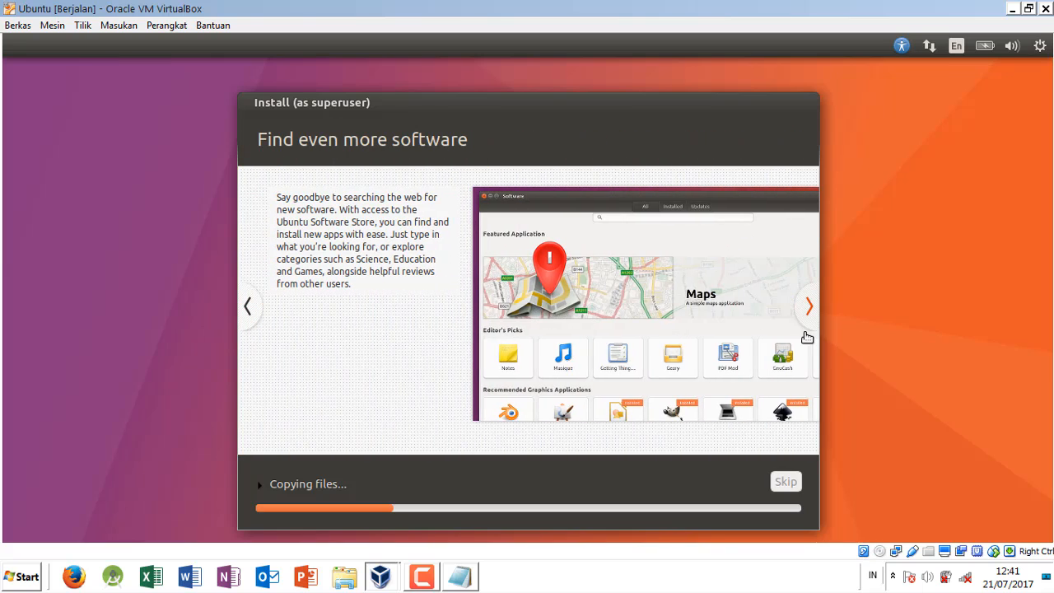
left_click(809, 317)
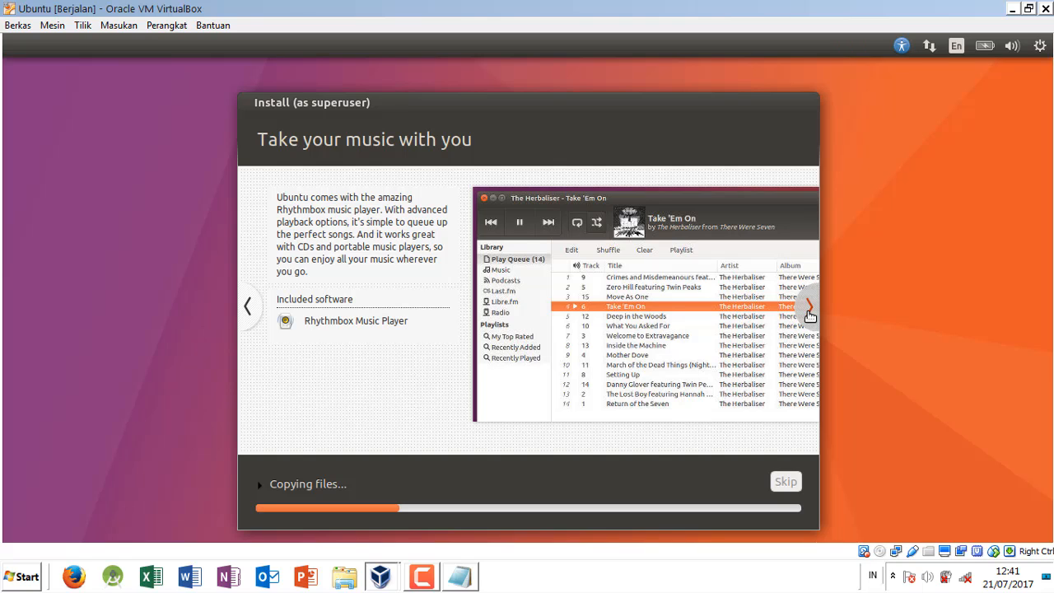
left_click(809, 316)
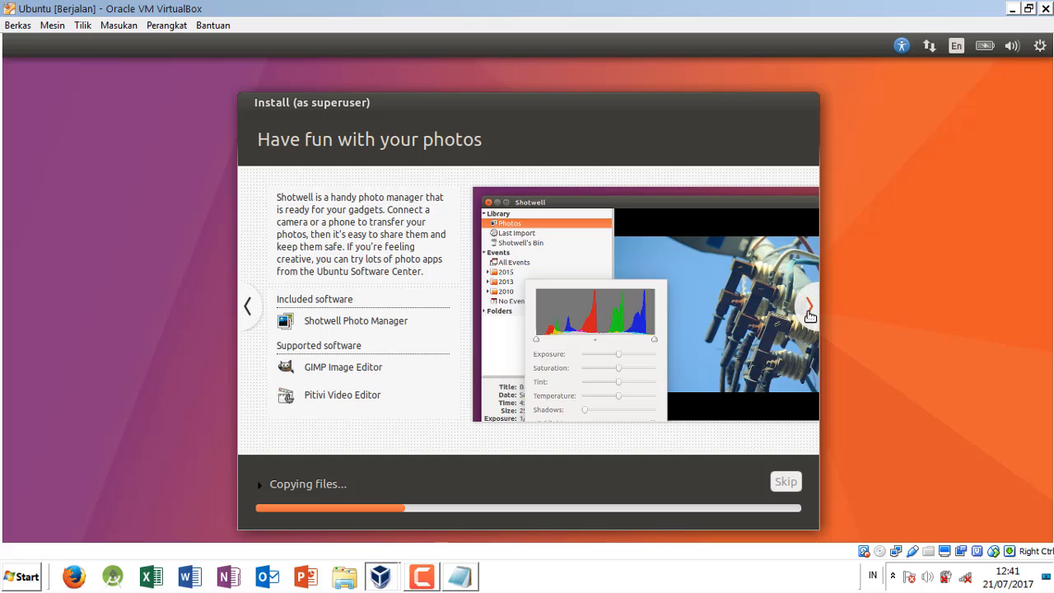
left_click(809, 316)
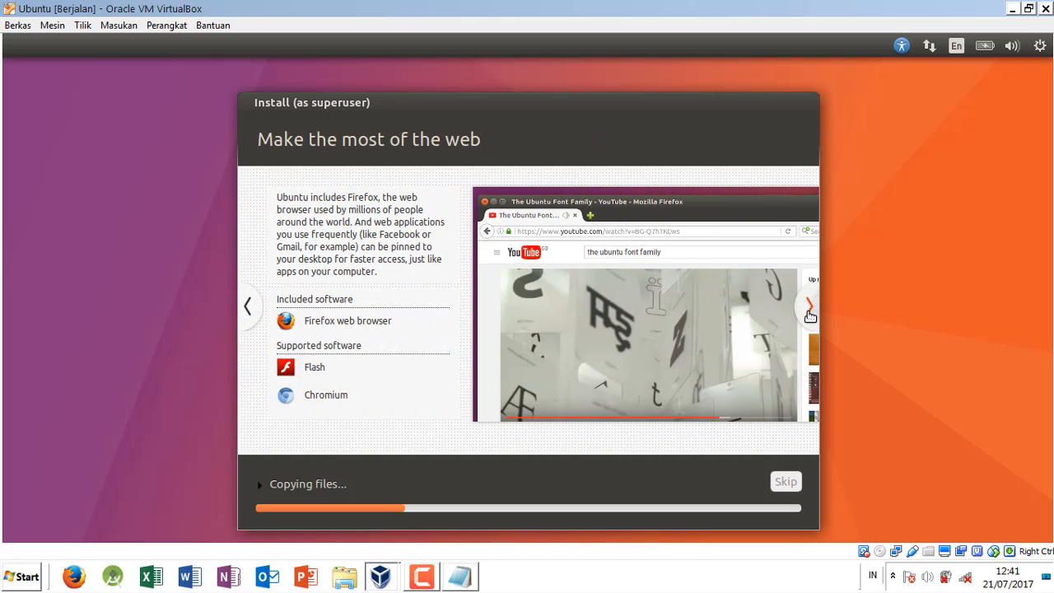
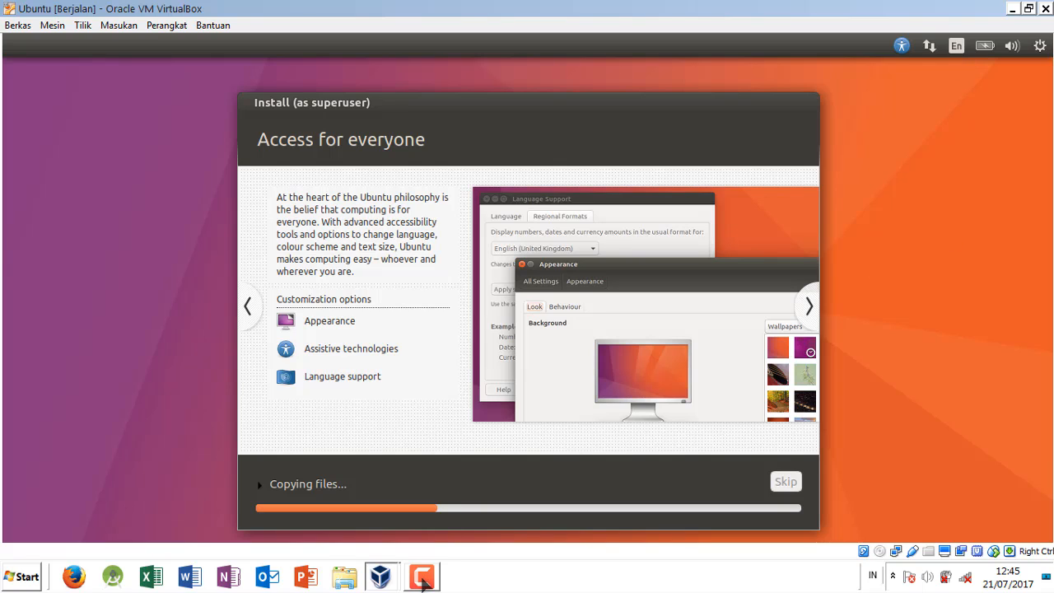
left_click(421, 578)
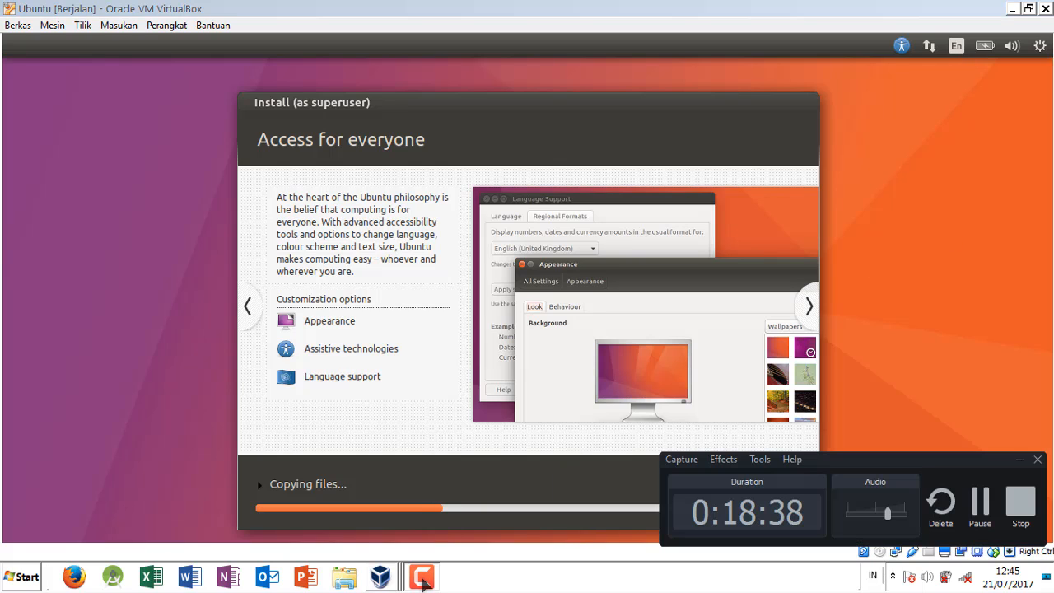
left_click(981, 504)
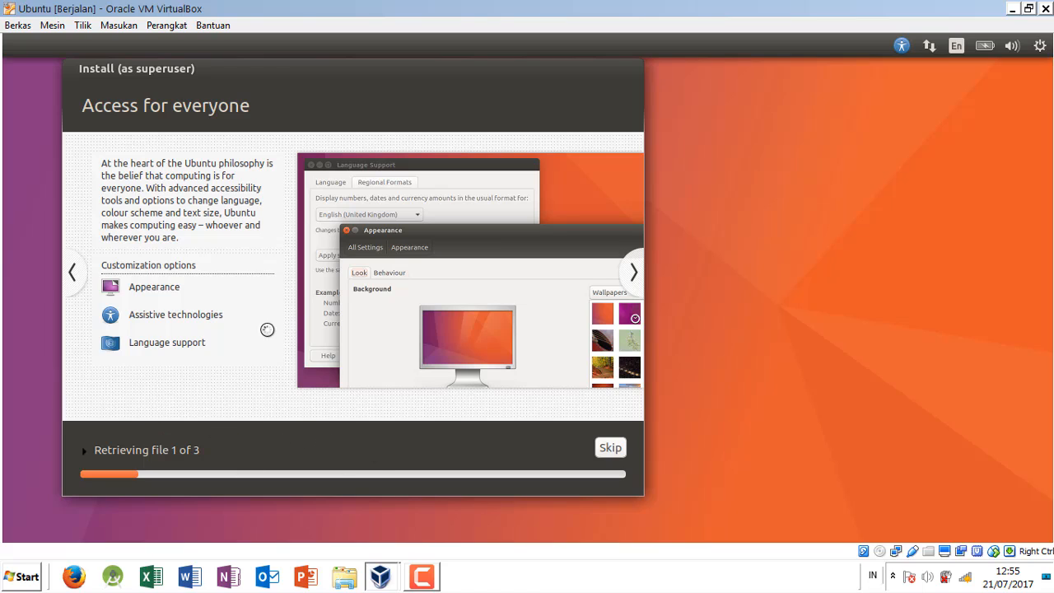
left_click(421, 579)
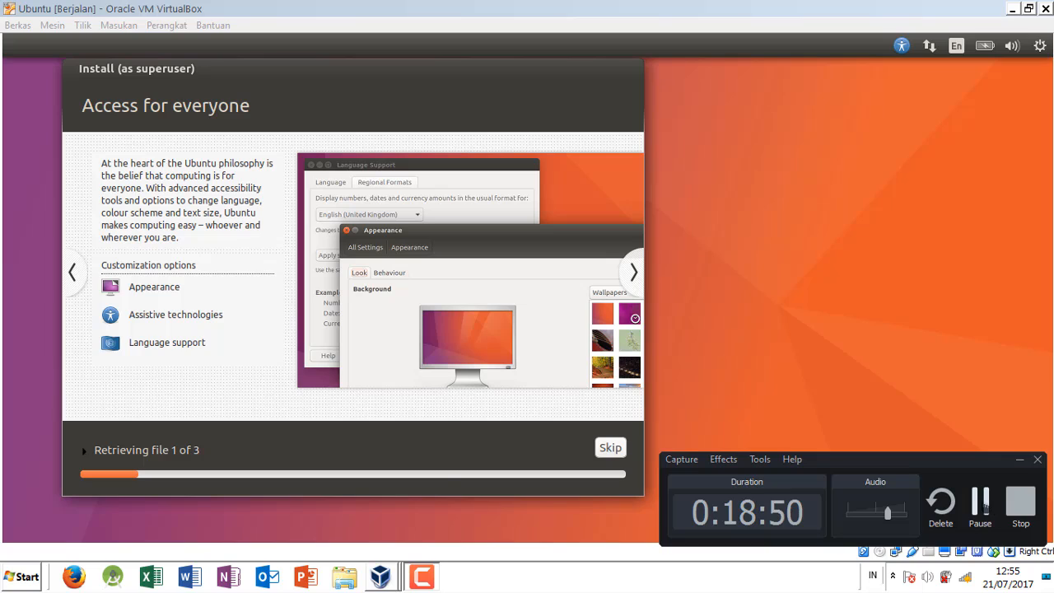
left_click(979, 504)
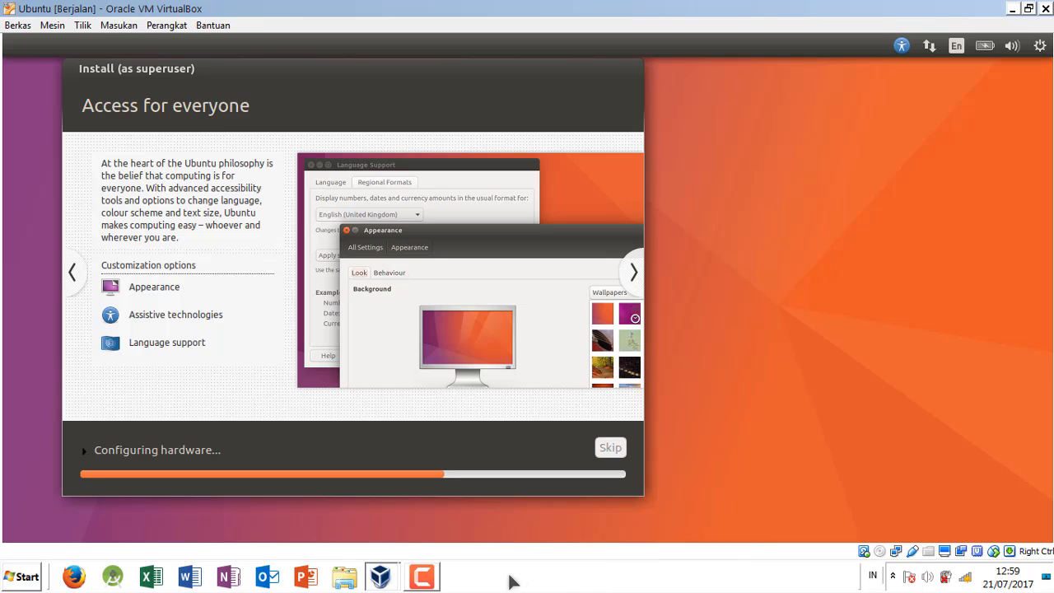
left_click(421, 577)
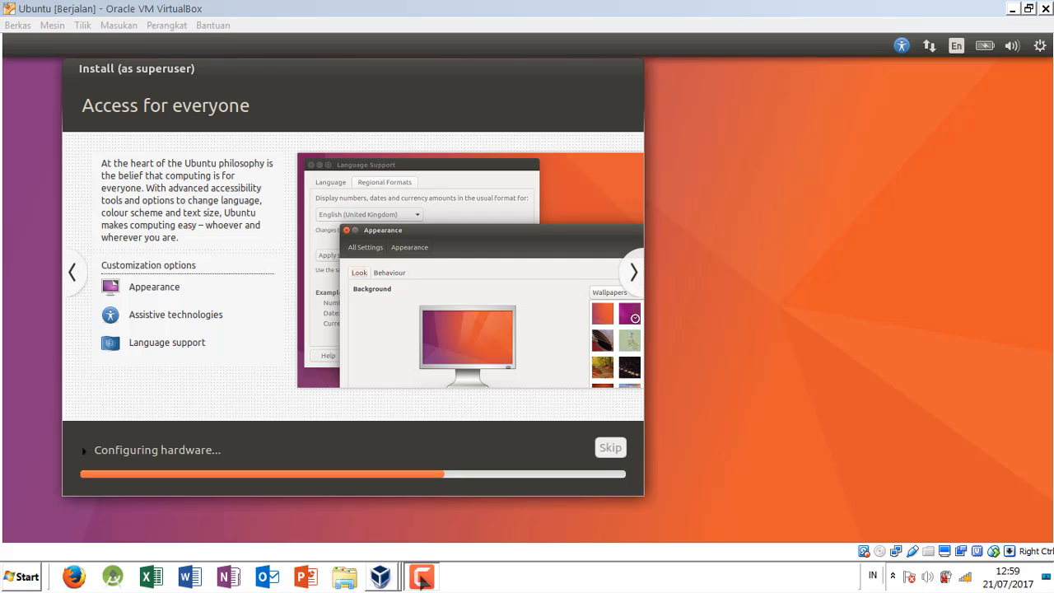
left_click(982, 506)
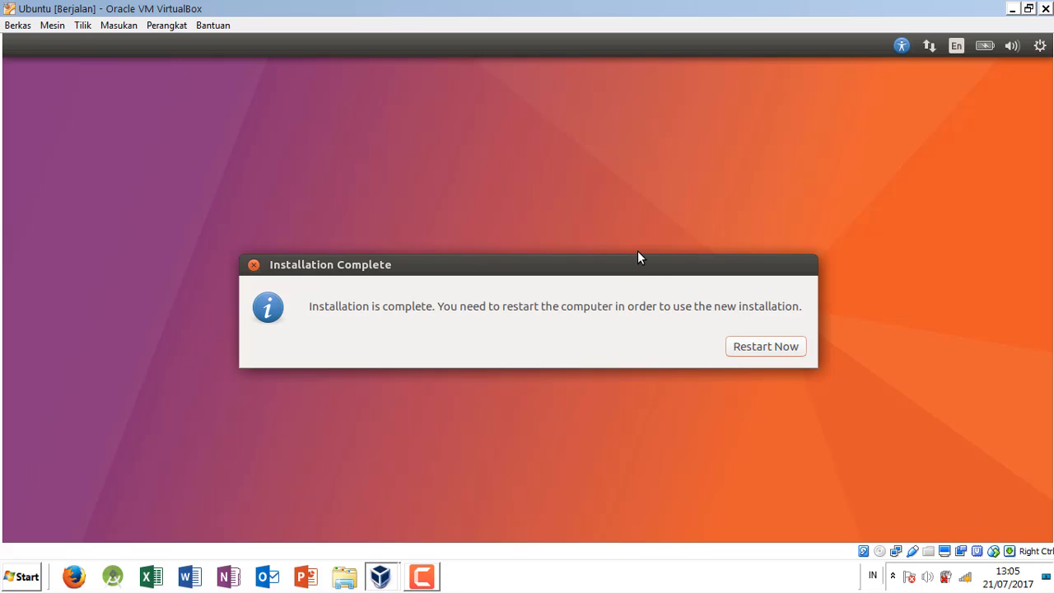
Step: Move the Installation Complete dialog higher on the desktop and restart the virtual machine into the new installation
left_click_drag(645, 271, 653, 159)
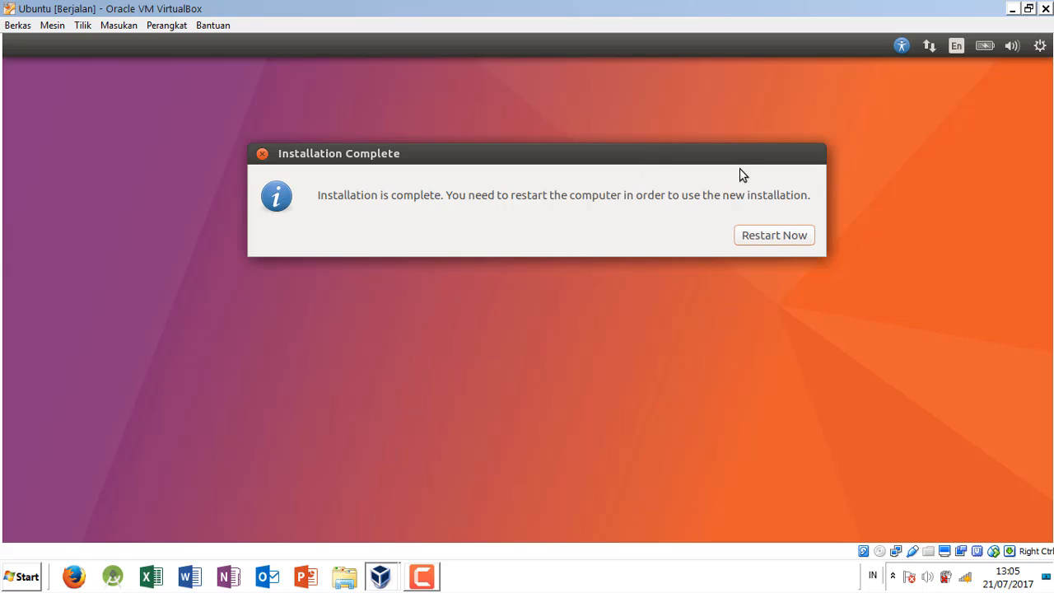
left_click_drag(735, 158, 689, 157)
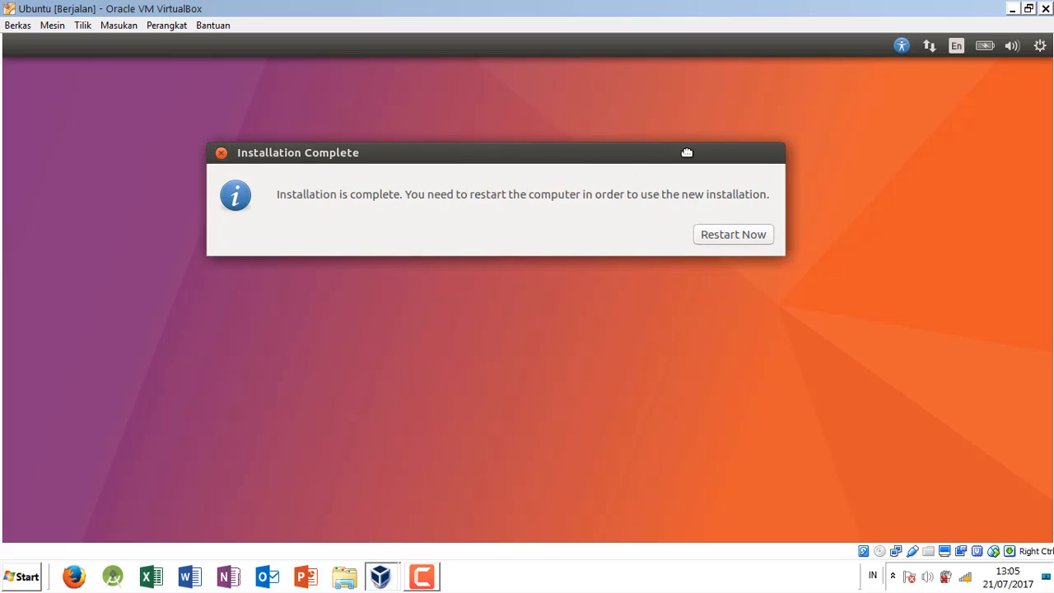
left_click(734, 237)
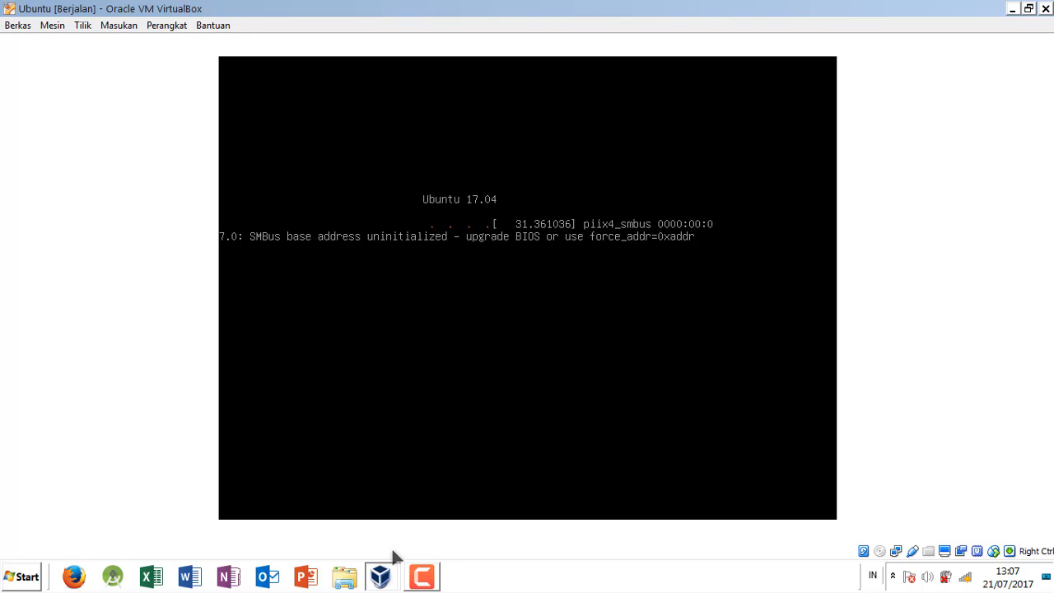
left_click(421, 577)
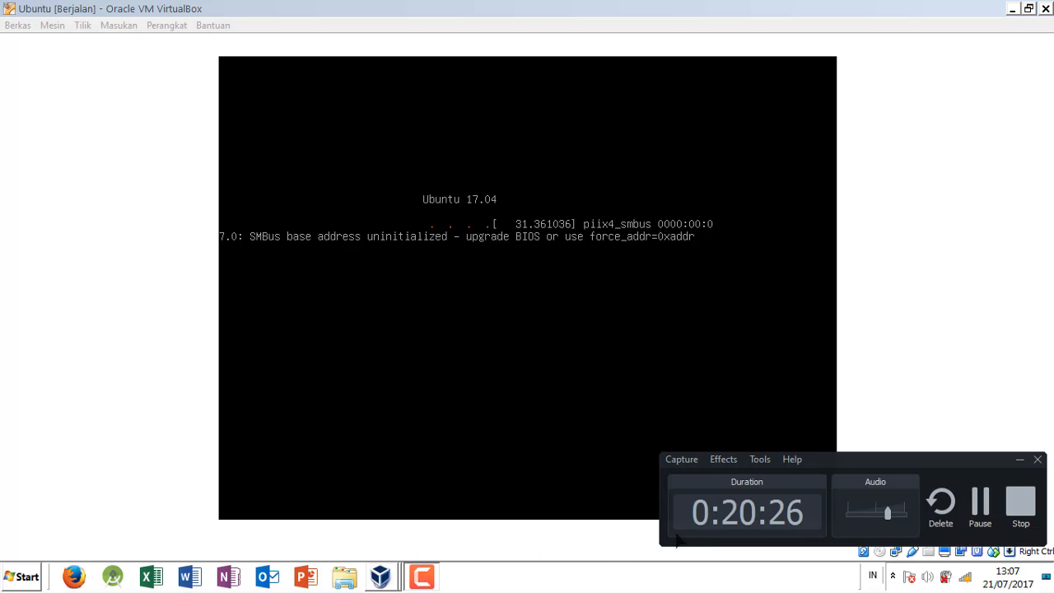
left_click(979, 504)
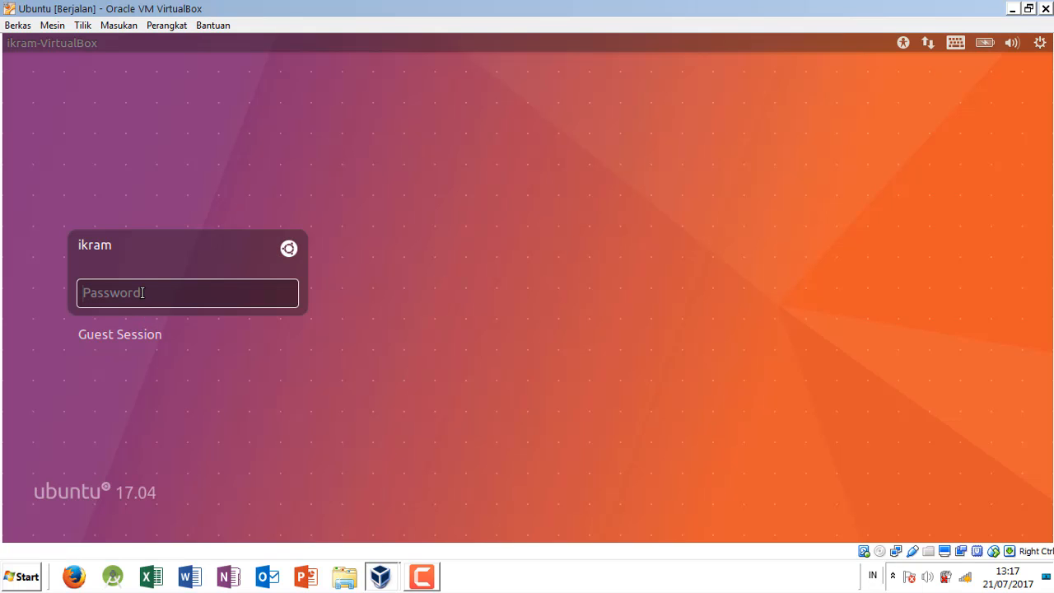
Step: Log in to the user account with its password, then restore the virtual machine window and maximize it again
type("•••••")
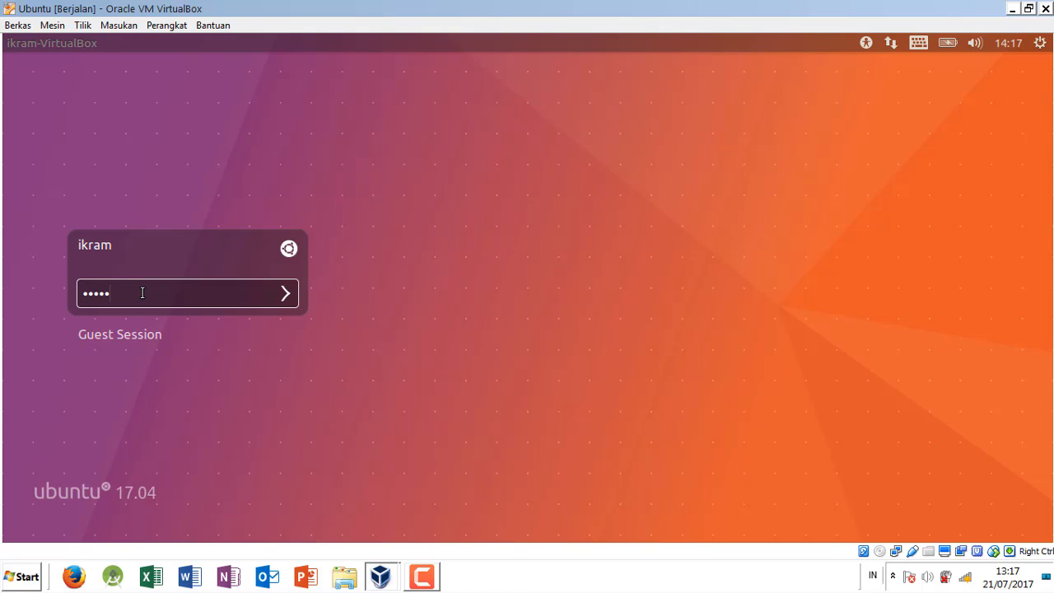
type("•••")
key("Return")
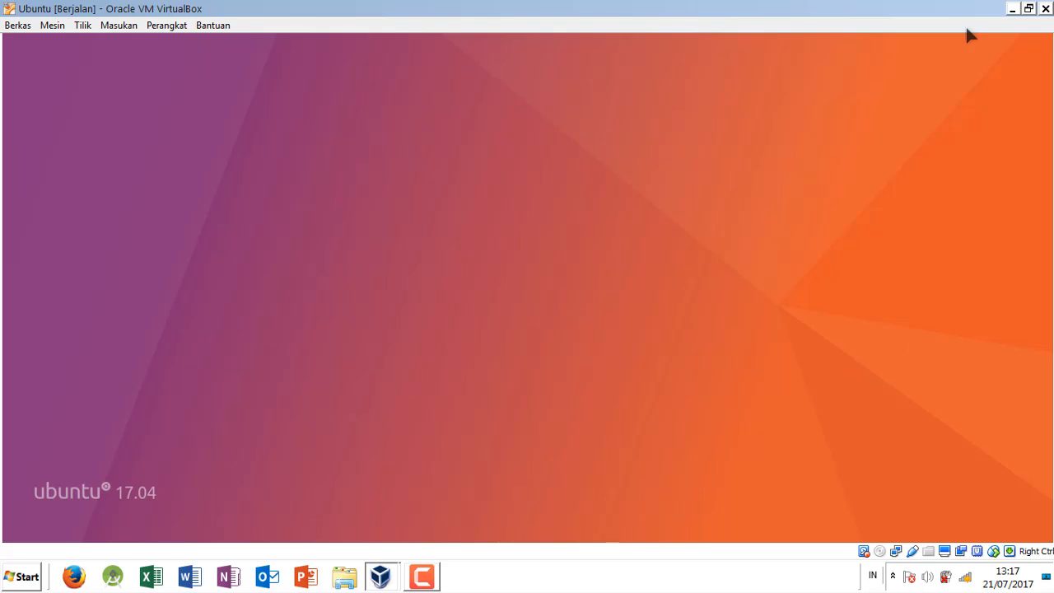
left_click(1028, 8)
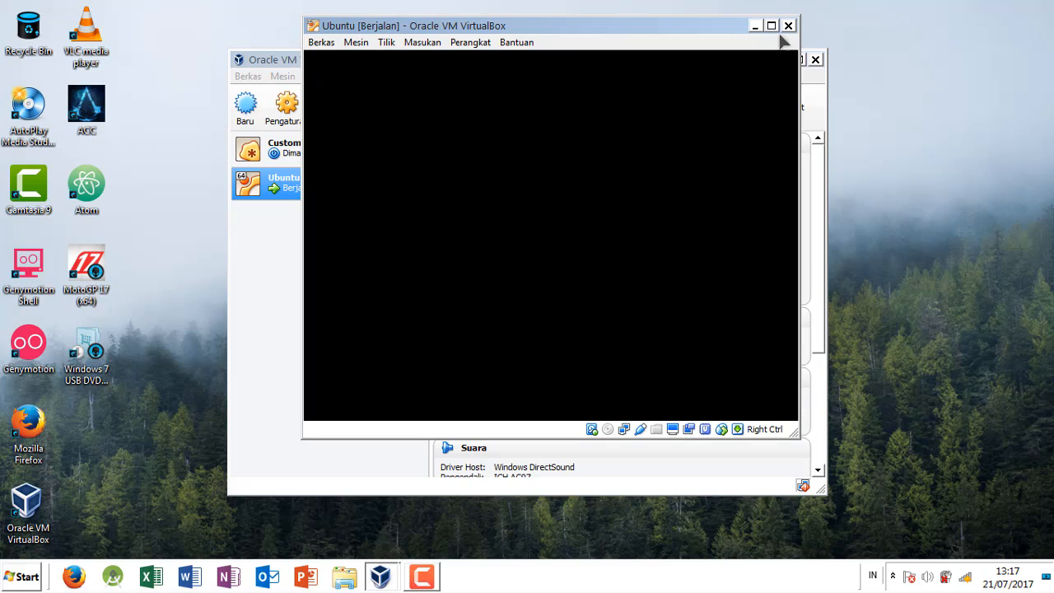
left_click(771, 25)
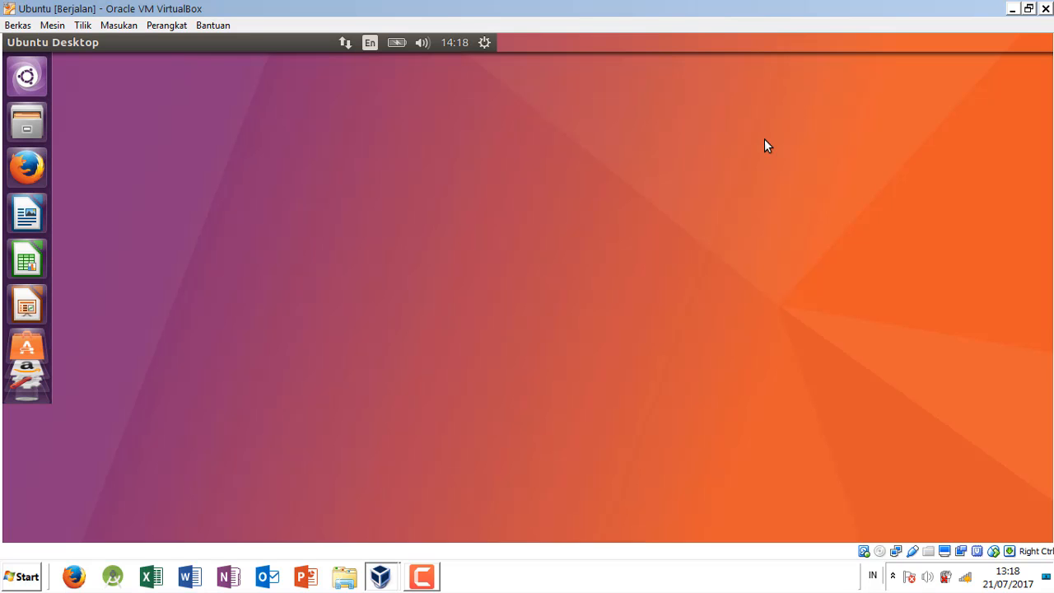
Step: Open the computer search overlay on the Ubuntu desktop and close it again
left_click(25, 76)
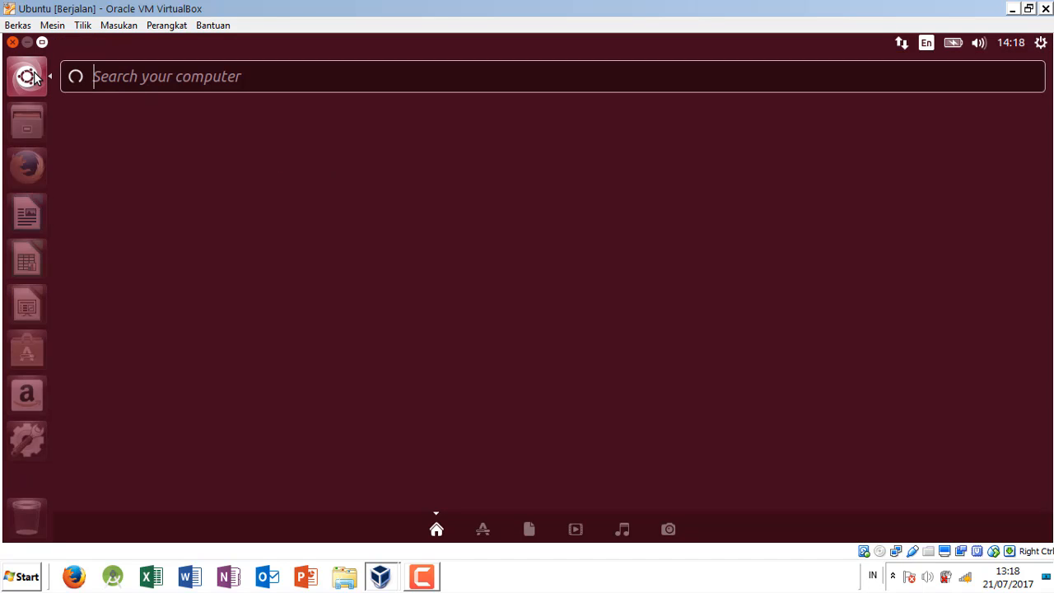
left_click(27, 77)
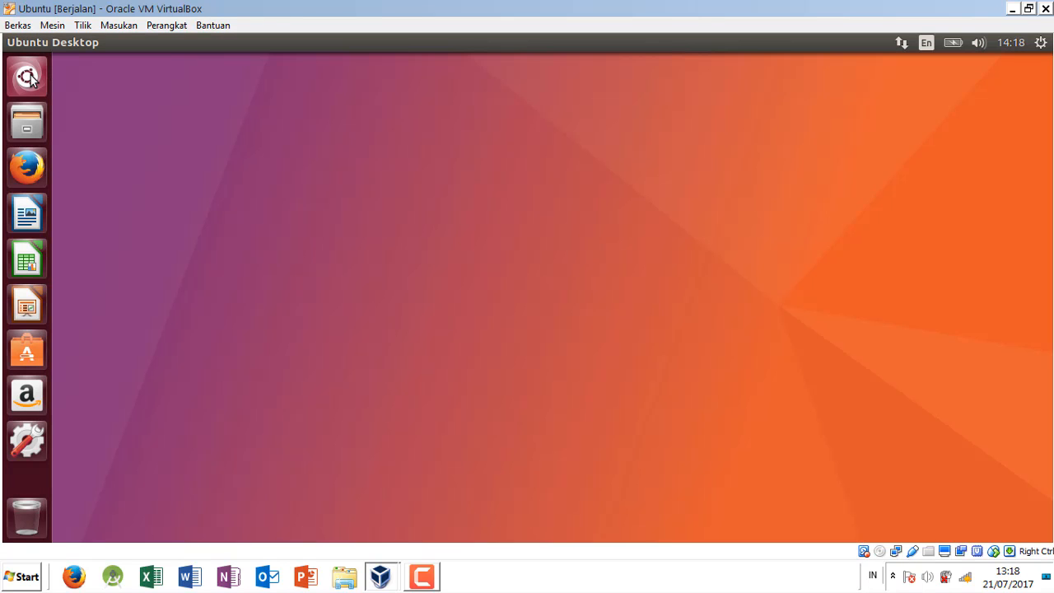